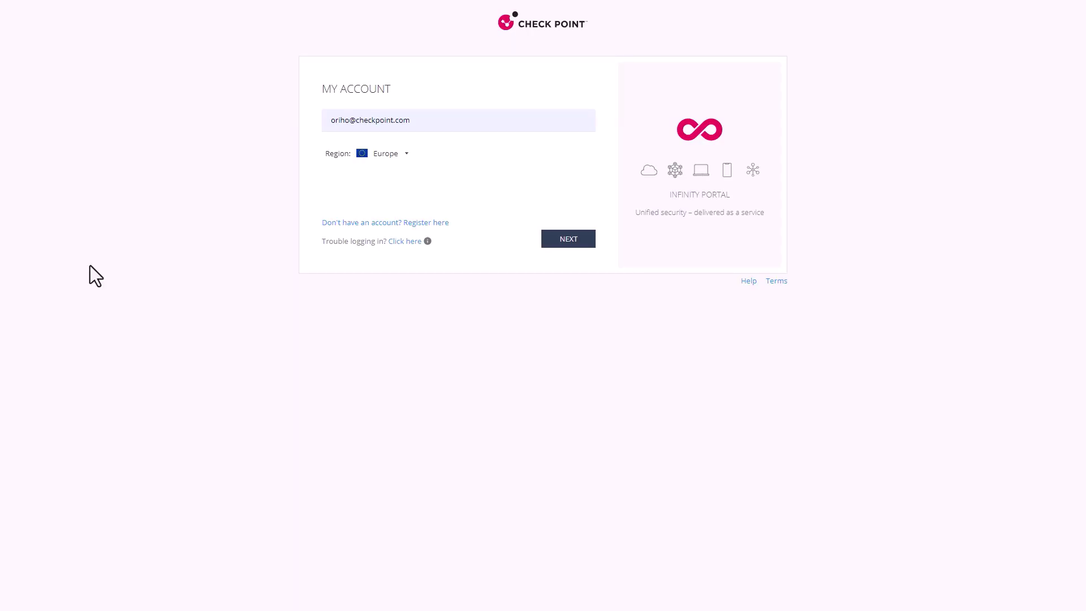
# Finish signing in to the Infinity Portal to reach the Smart-1 Cloud R81.20 General settings
pyautogui.click(567, 247)
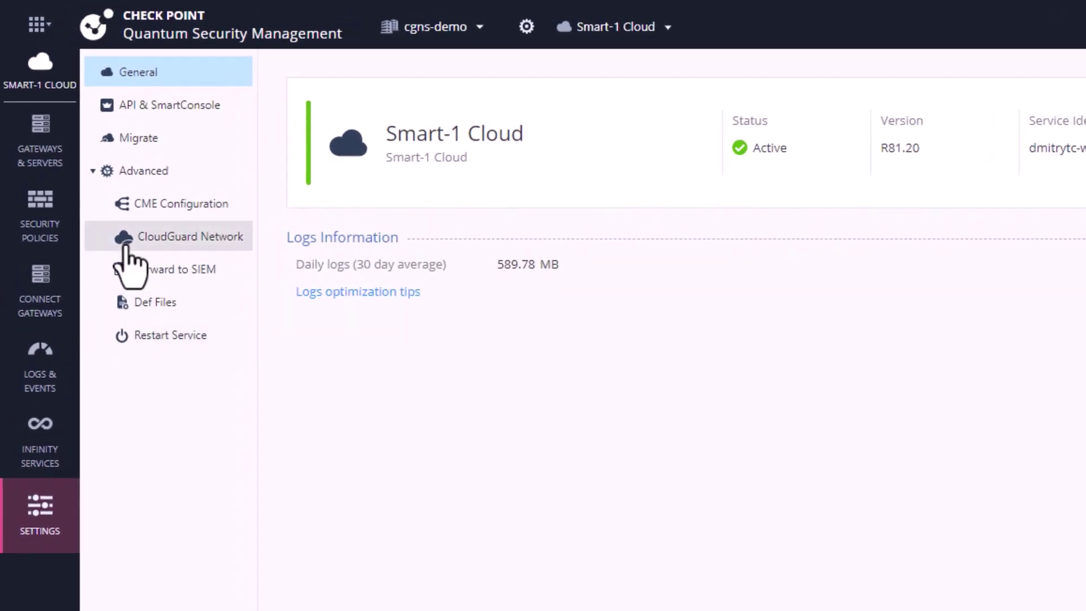
# Open the API & SmartConsole details and launch SmartConsole on the CGNS_Demo policy
pyautogui.click(172, 117)
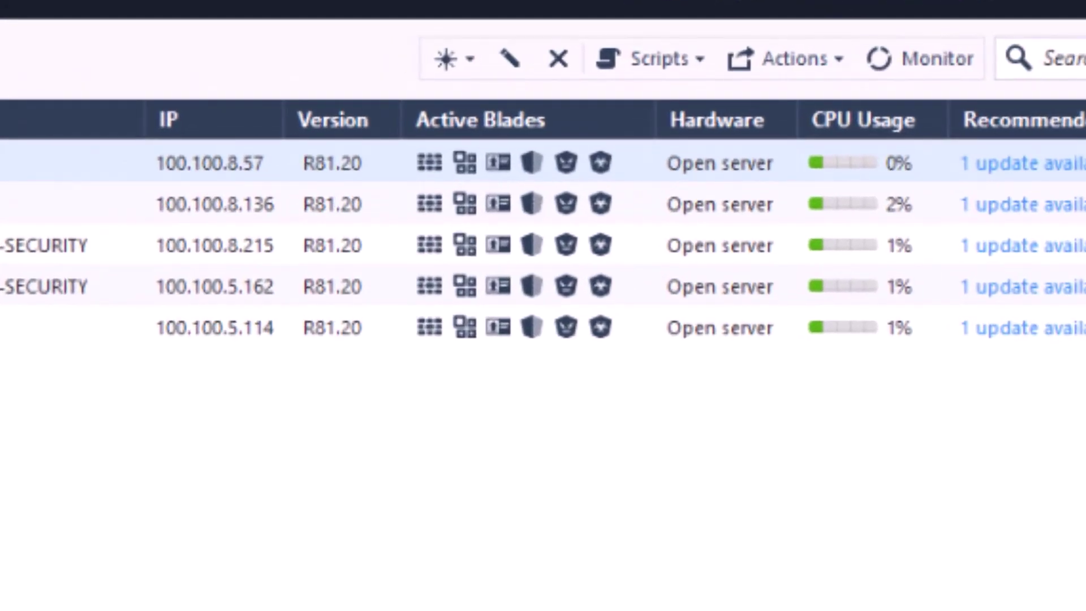
pyautogui.moveTo(428, 161)
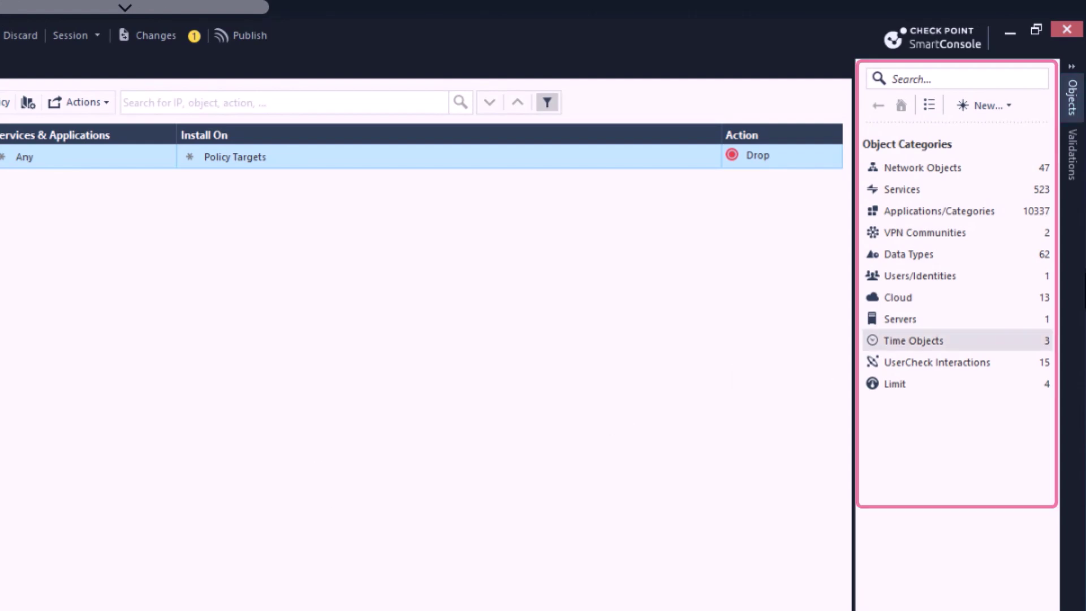
# Browse Network Objects, then the Cloud category's Data Centers, Data Center Queries and Data Center Objects
pyautogui.click(943, 169)
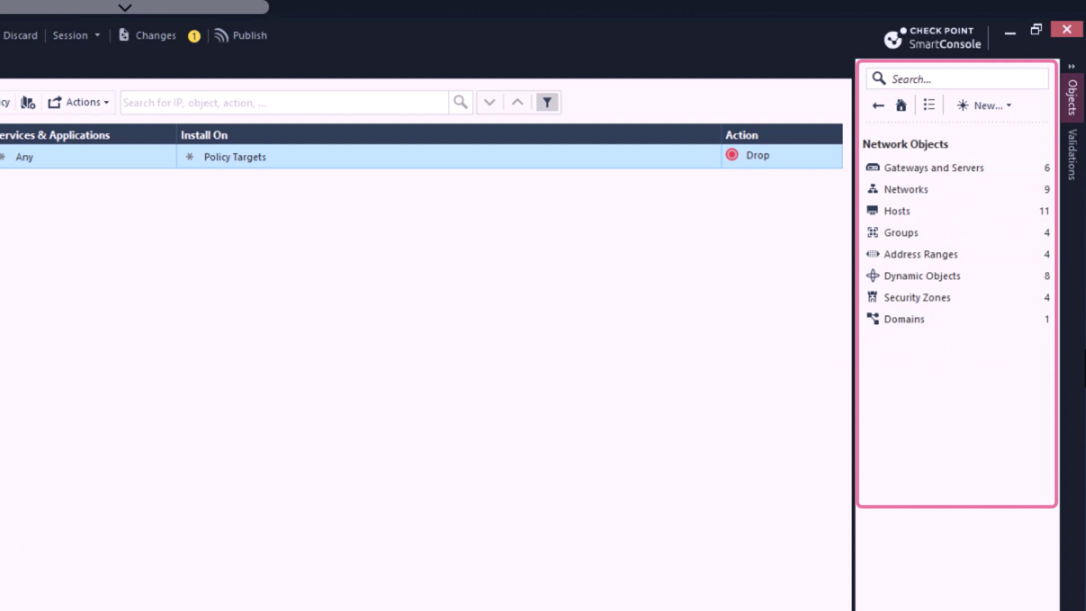
pyautogui.press('BackSpace')
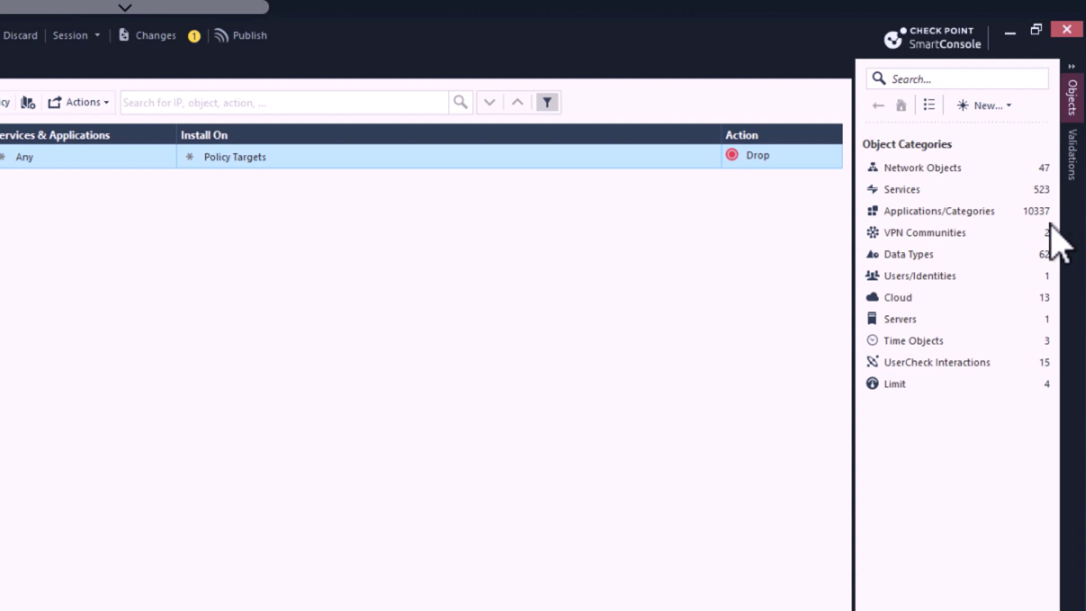
pyautogui.click(943, 304)
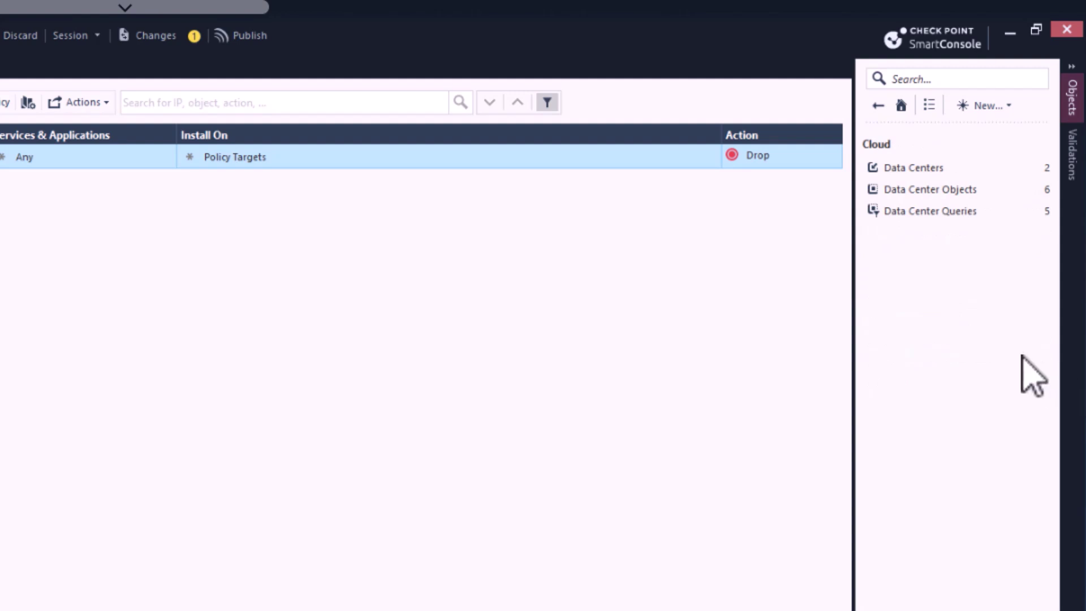
pyautogui.click(932, 170)
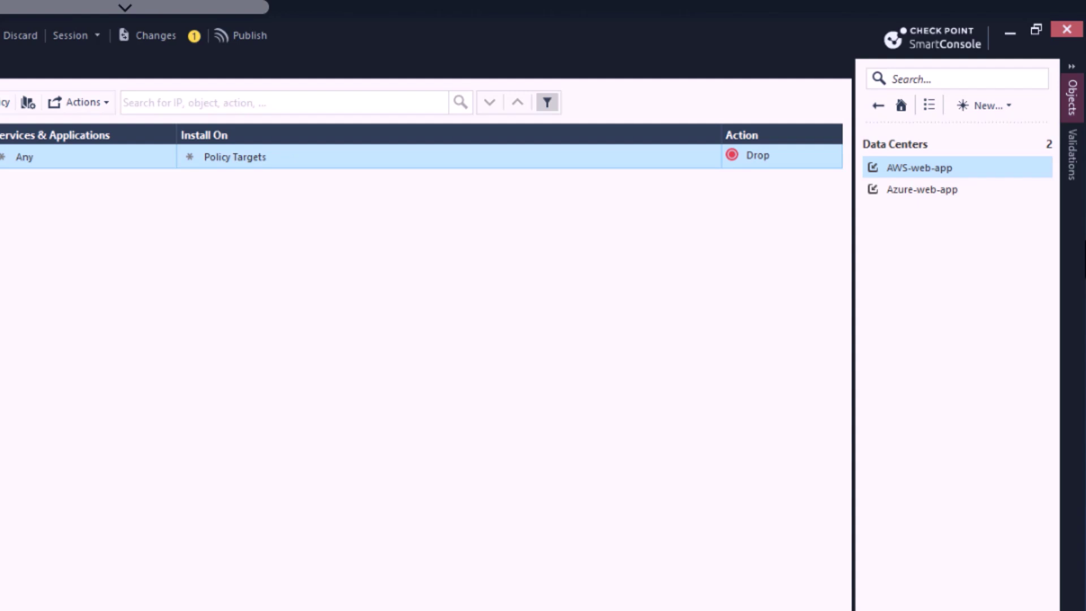
pyautogui.click(877, 106)
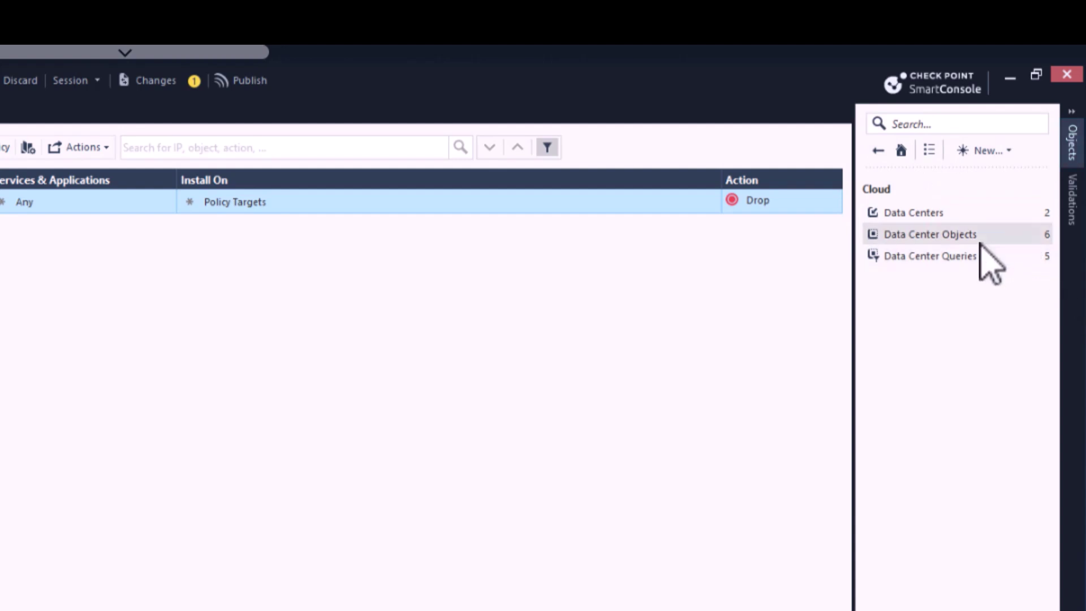
pyautogui.click(955, 256)
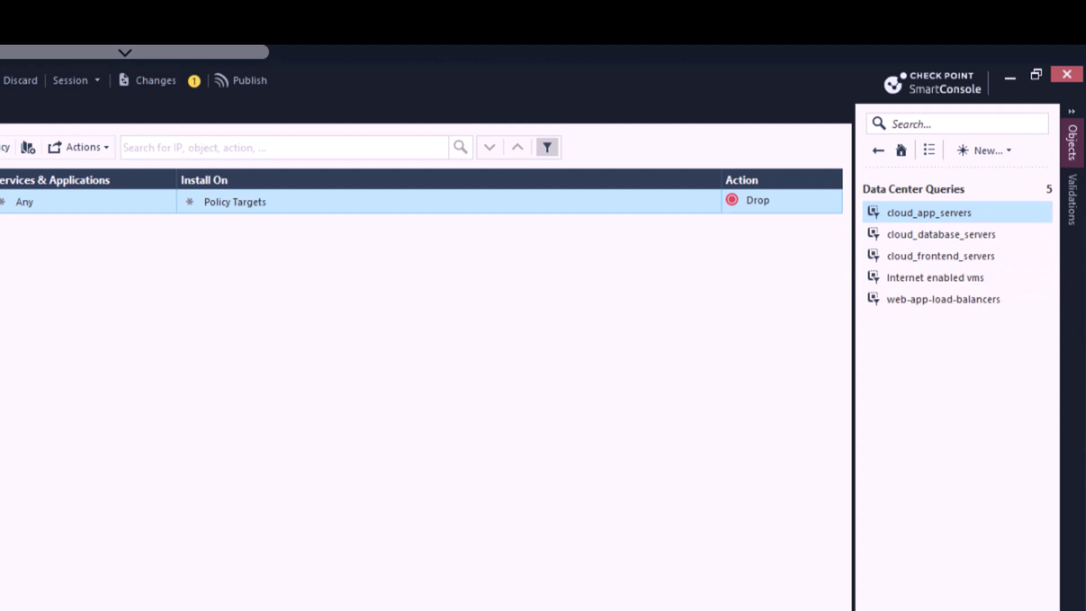
pyautogui.click(878, 150)
pyautogui.click(922, 234)
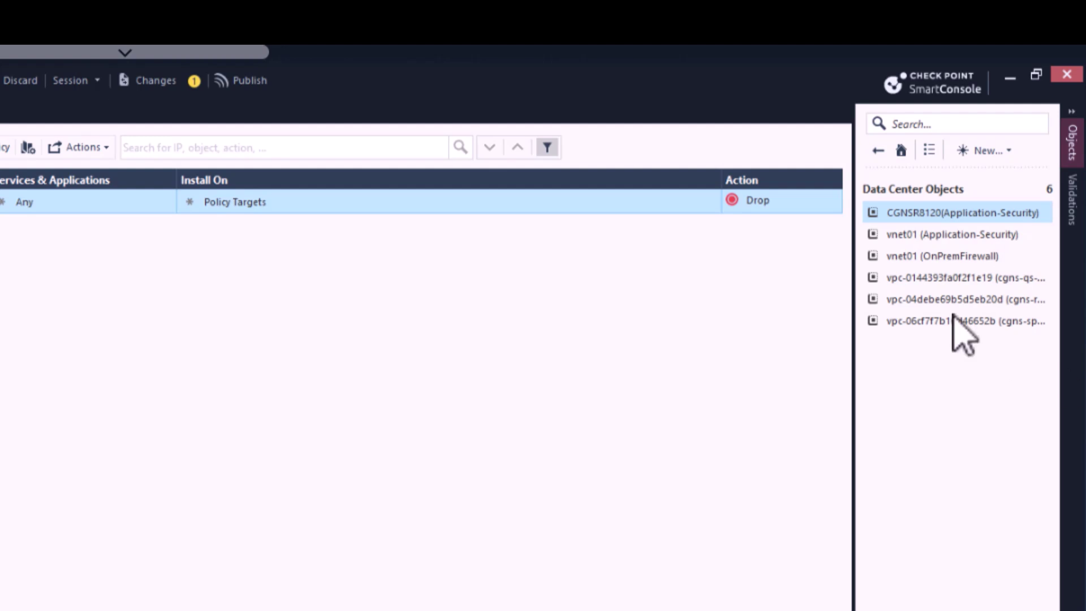
pyautogui.click(877, 150)
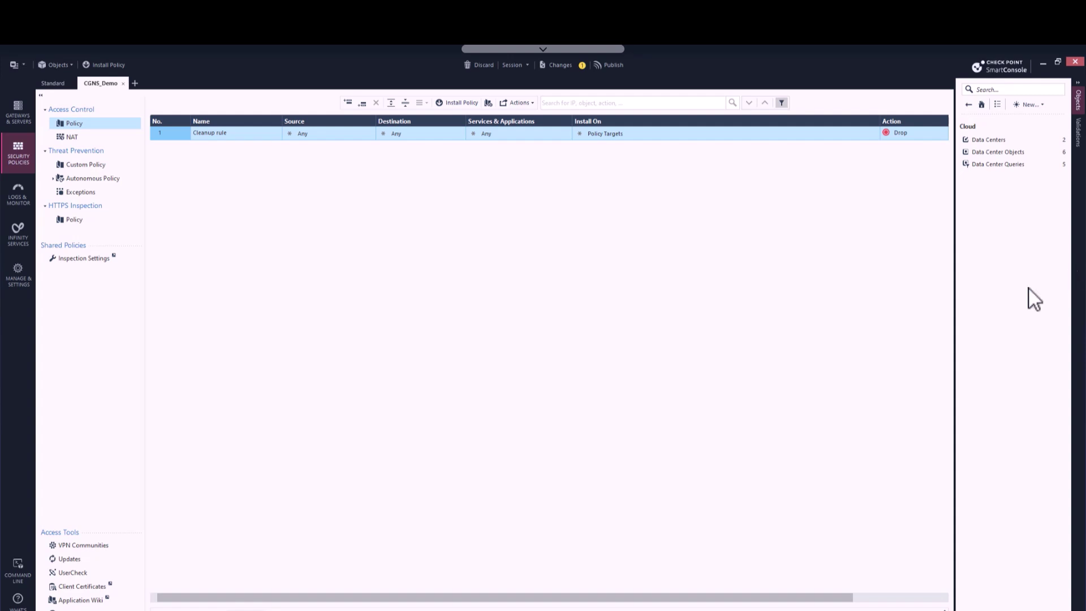
# Add a rule above Cleanup named 'Allow HTTP from AWS VPC to Azure vNET'
pyautogui.rightClick(177, 137)
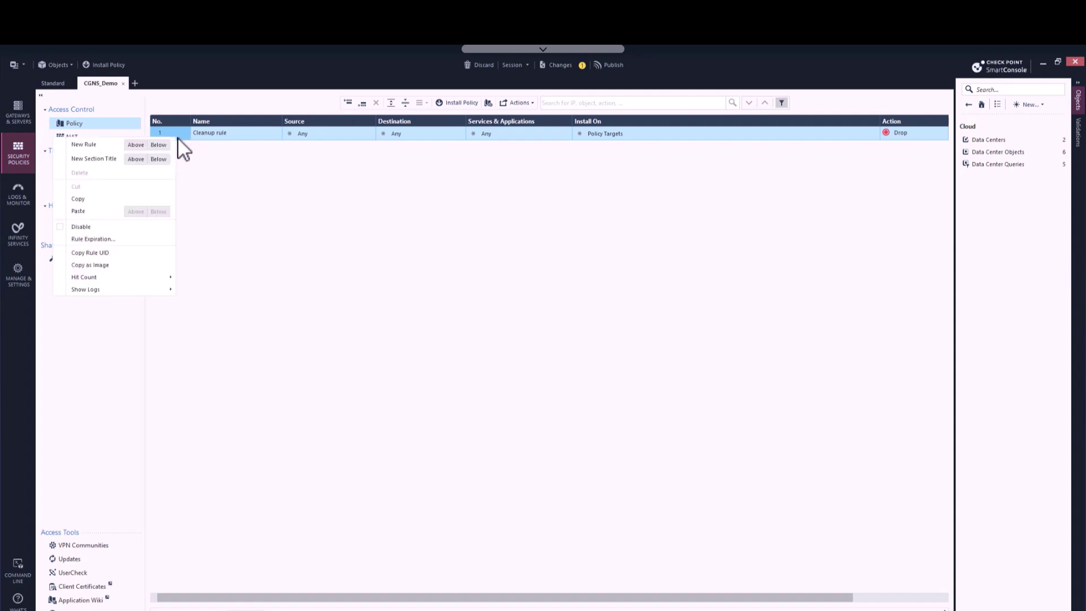
pyautogui.click(138, 151)
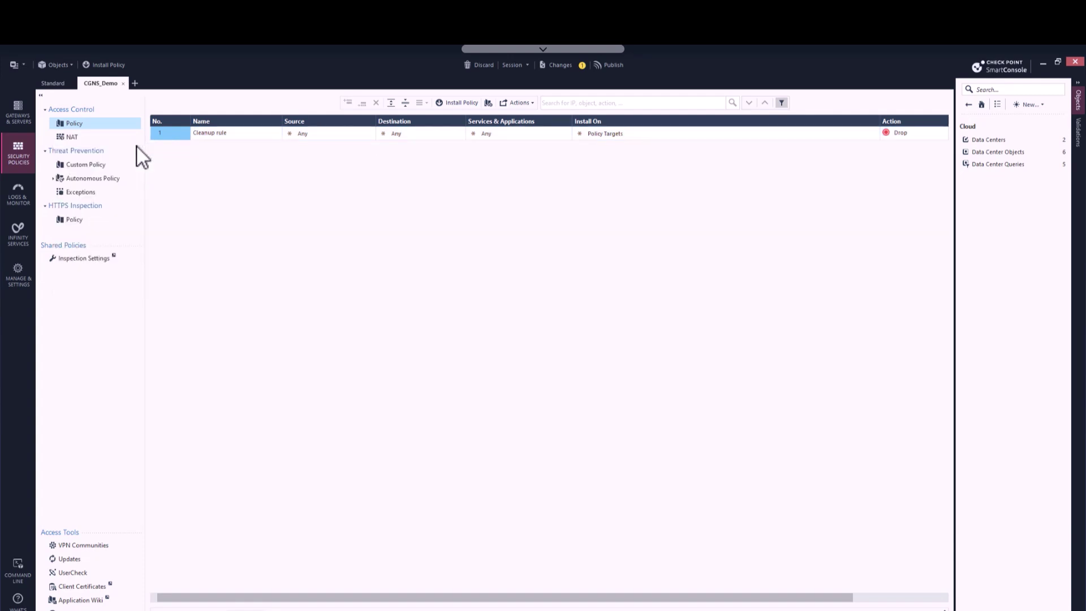
pyautogui.doubleClick(235, 132)
pyautogui.write('Al')
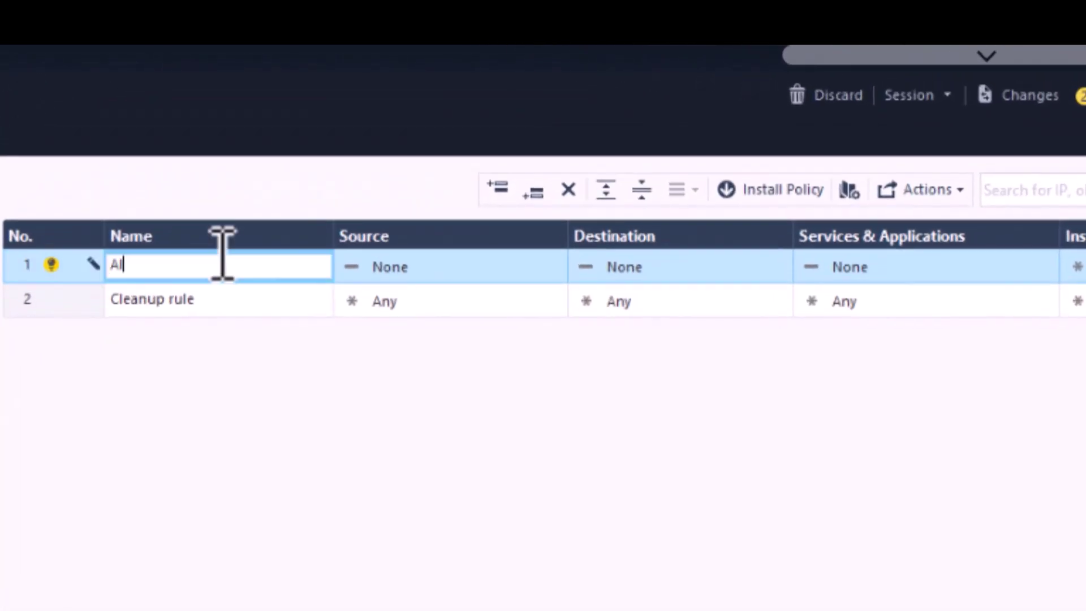
pyautogui.write('low HTTP from')
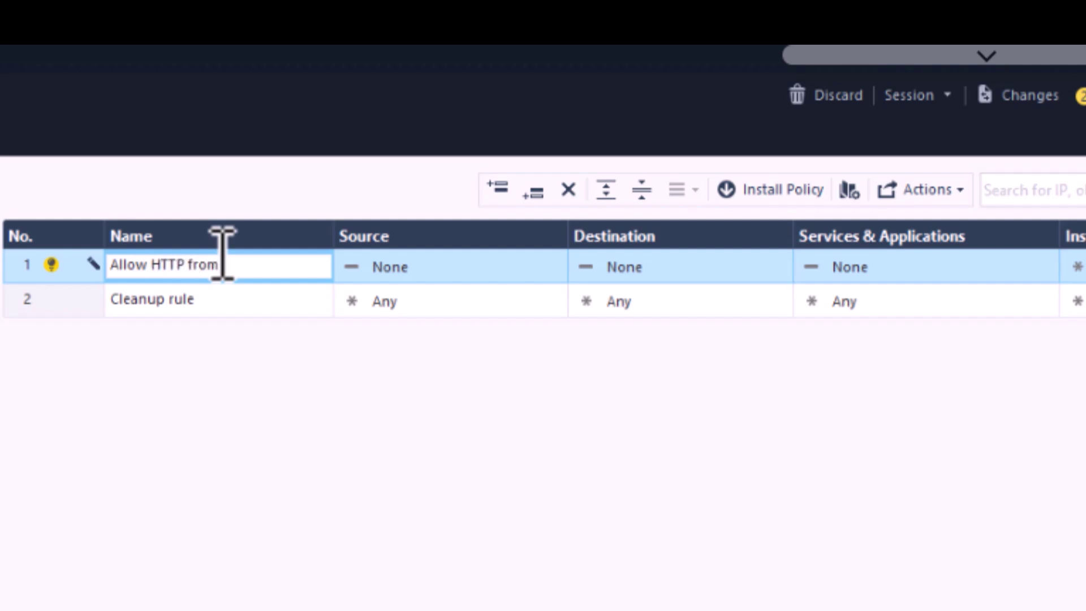
pyautogui.write(' AWS VPC to Azure vNET')
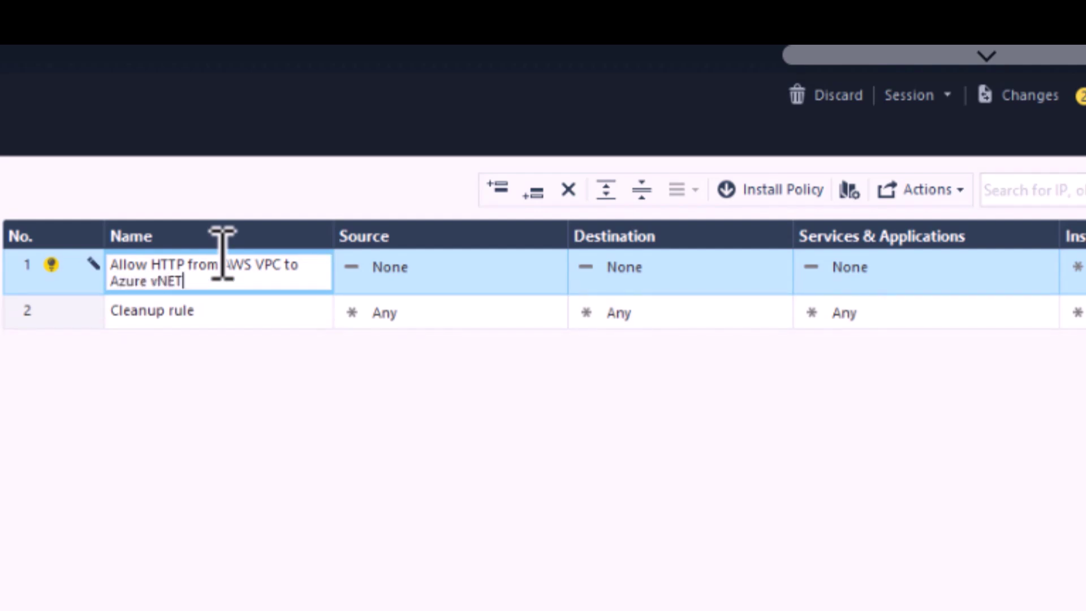
pyautogui.click(434, 266)
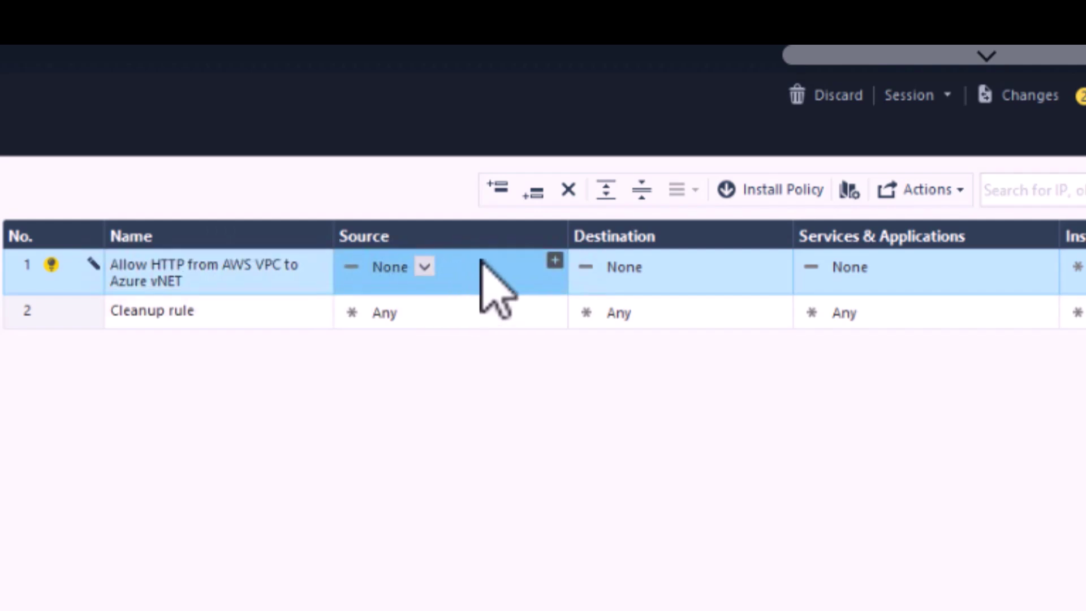
# Begin importing source objects from the AWS-web-app data center
pyautogui.click(555, 269)
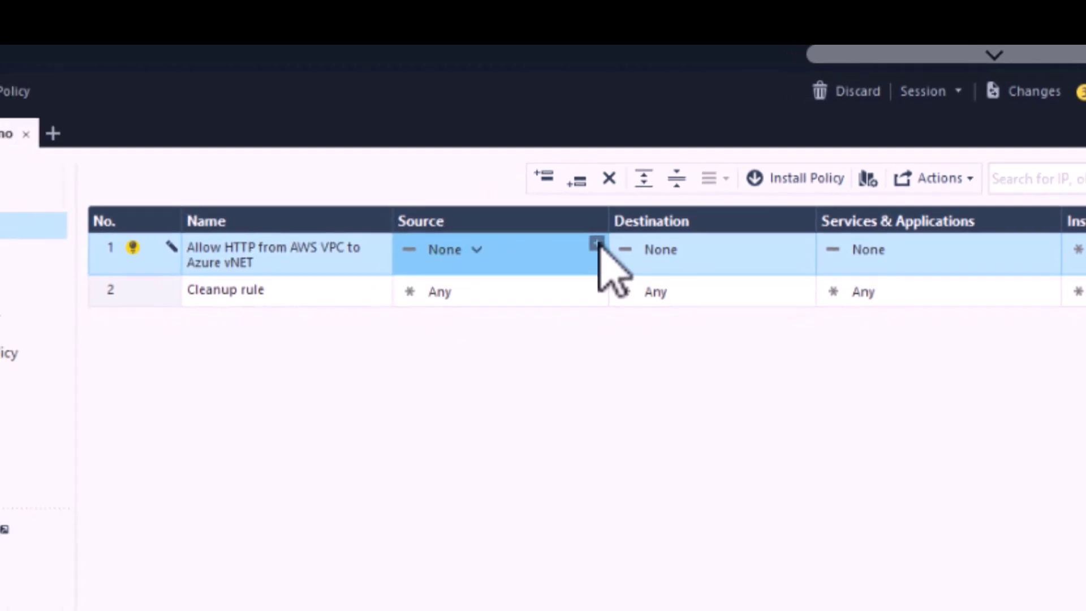
pyautogui.click(597, 244)
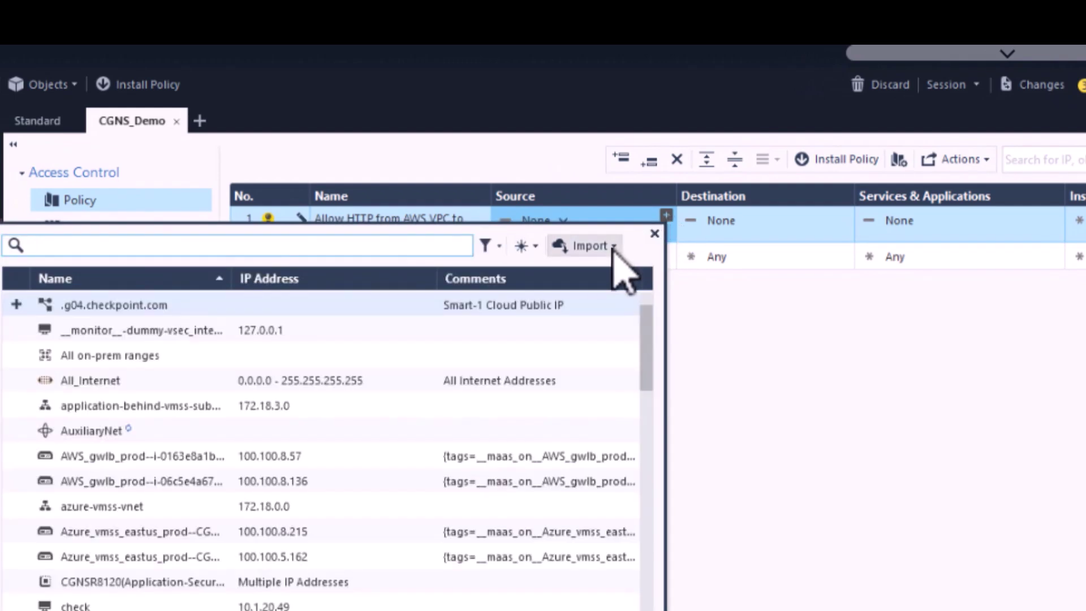
pyautogui.click(612, 248)
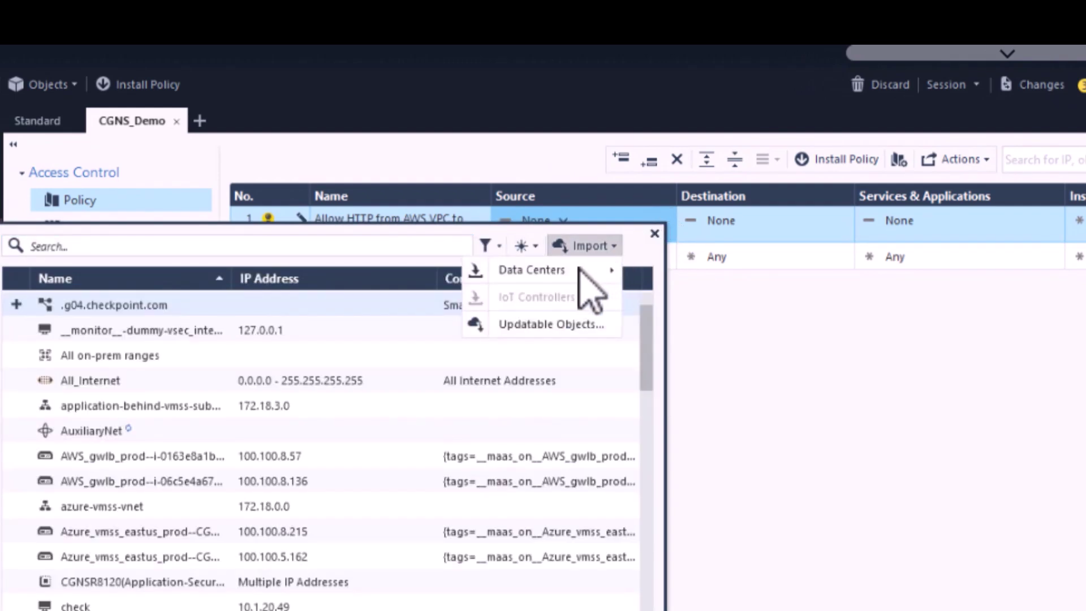
pyautogui.moveTo(578, 270)
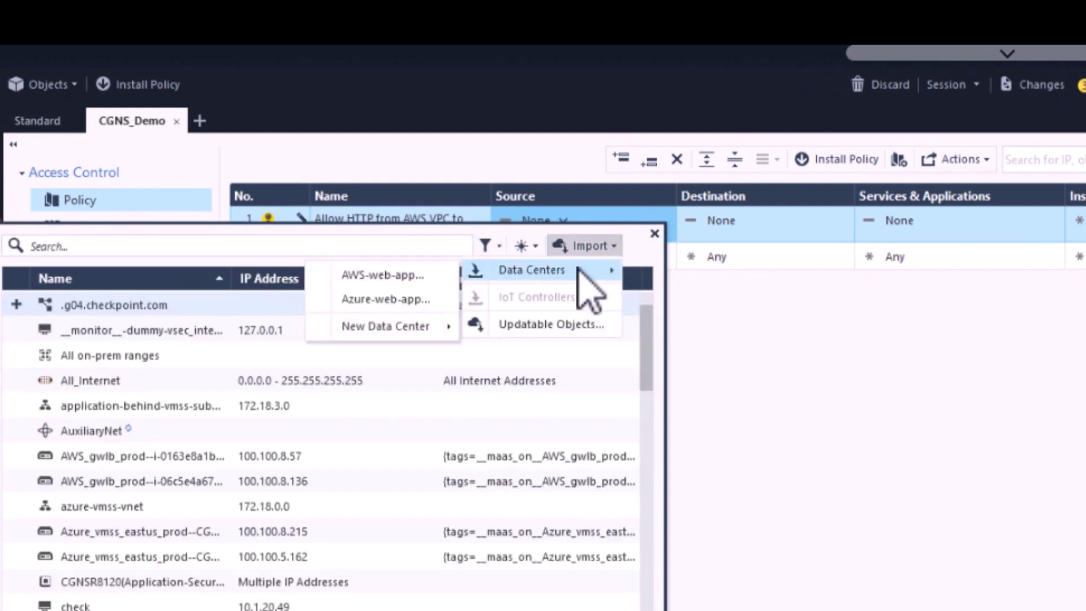
pyautogui.click(418, 277)
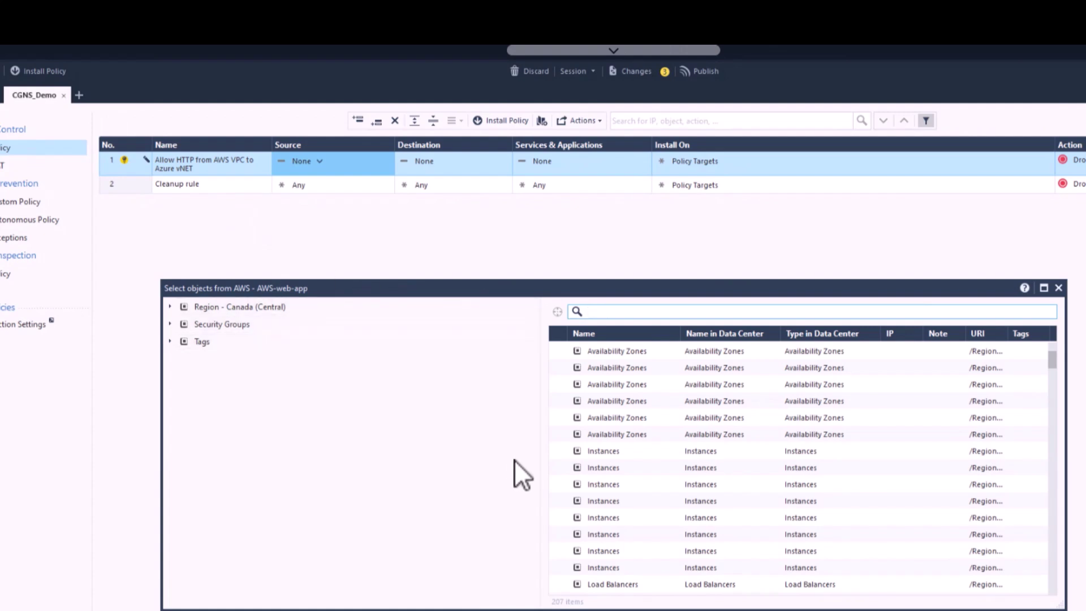
# Search the Canada (Central) VPCs and add vpc-0144393fa0f2f1e19 as the rule's source
pyautogui.moveTo(543, 460); pyautogui.dragTo(362, 466)
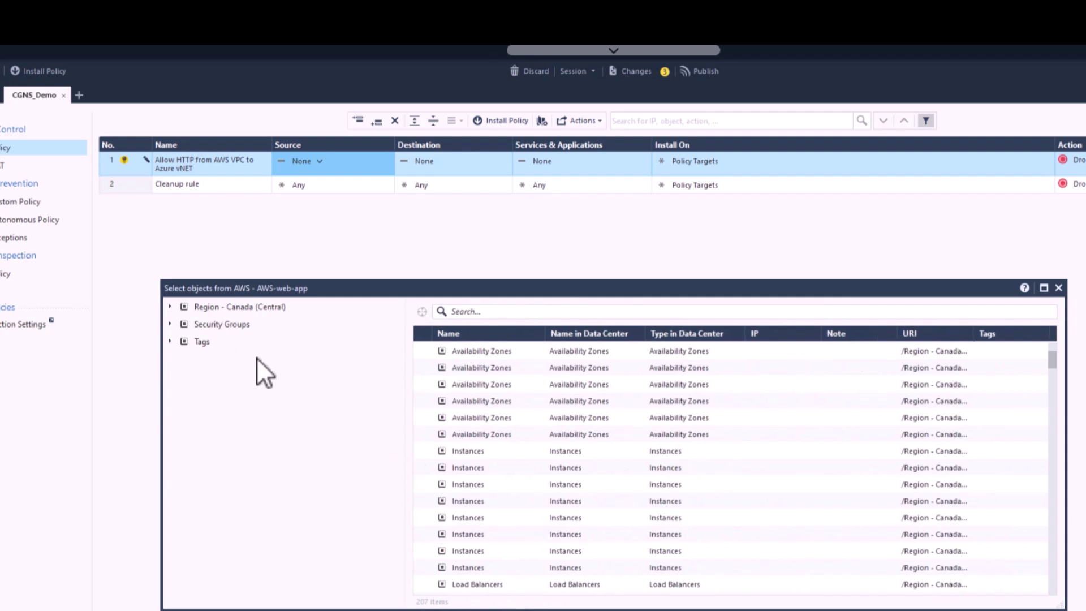
pyautogui.click(169, 307)
pyautogui.click(170, 342)
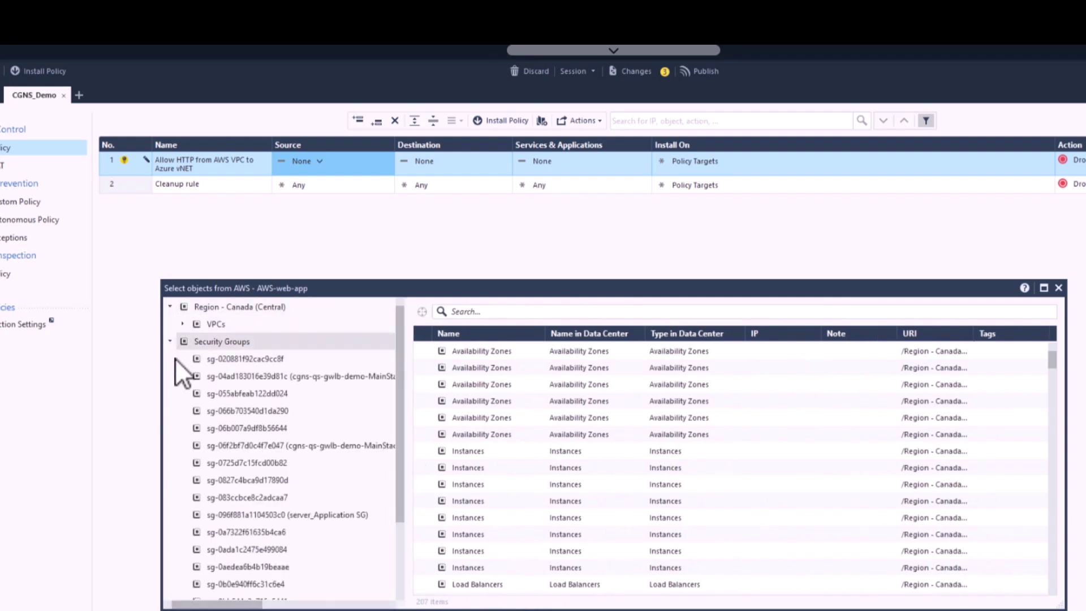
pyautogui.click(183, 325)
pyautogui.click(213, 327)
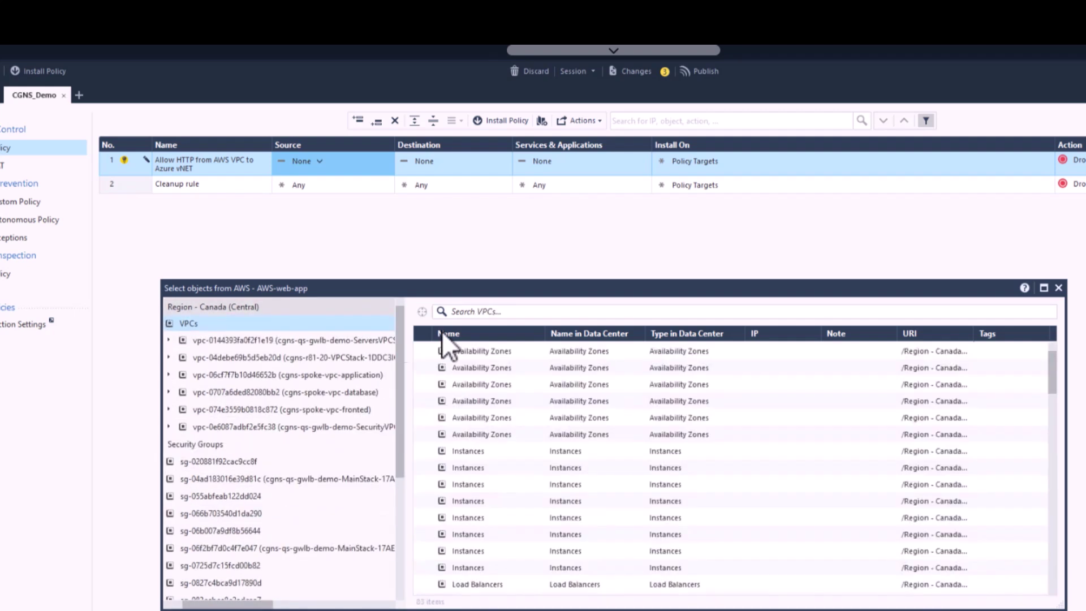
pyautogui.click(524, 310)
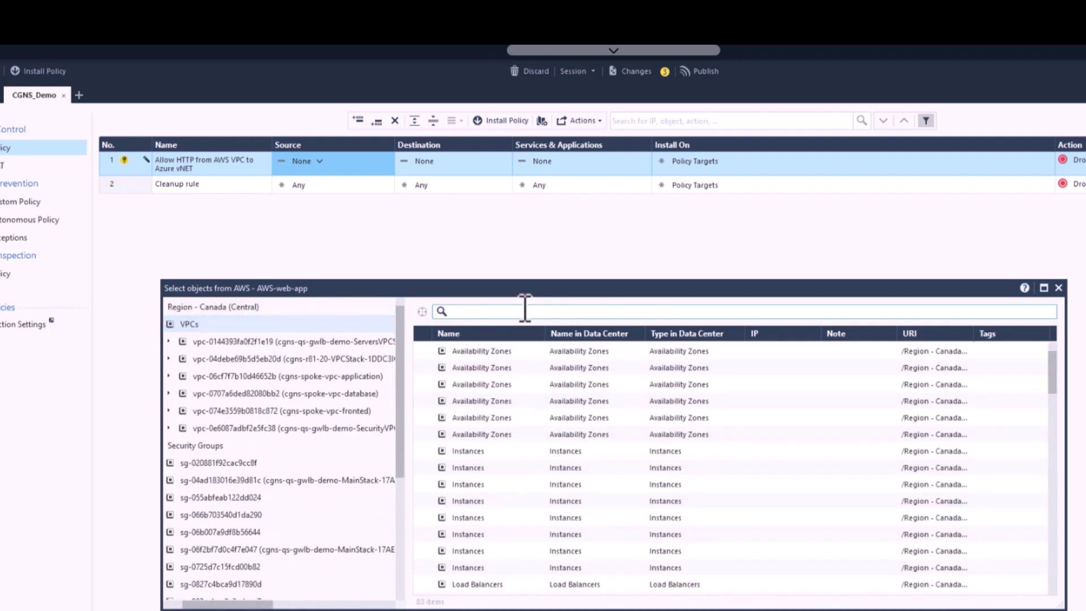
pyautogui.write('VPC')
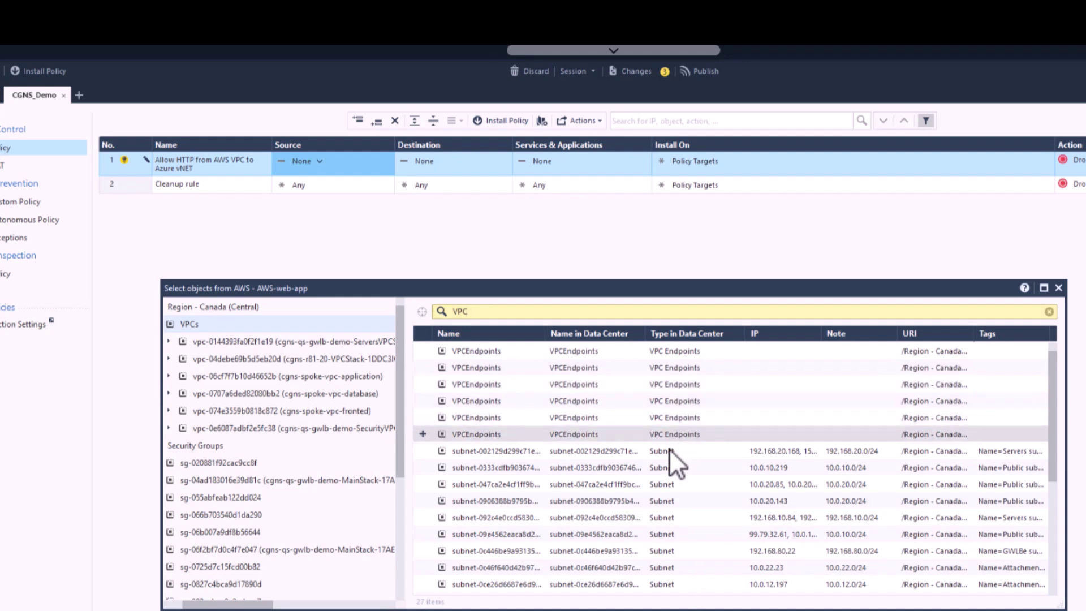
pyautogui.scroll(-3, 670, 449)
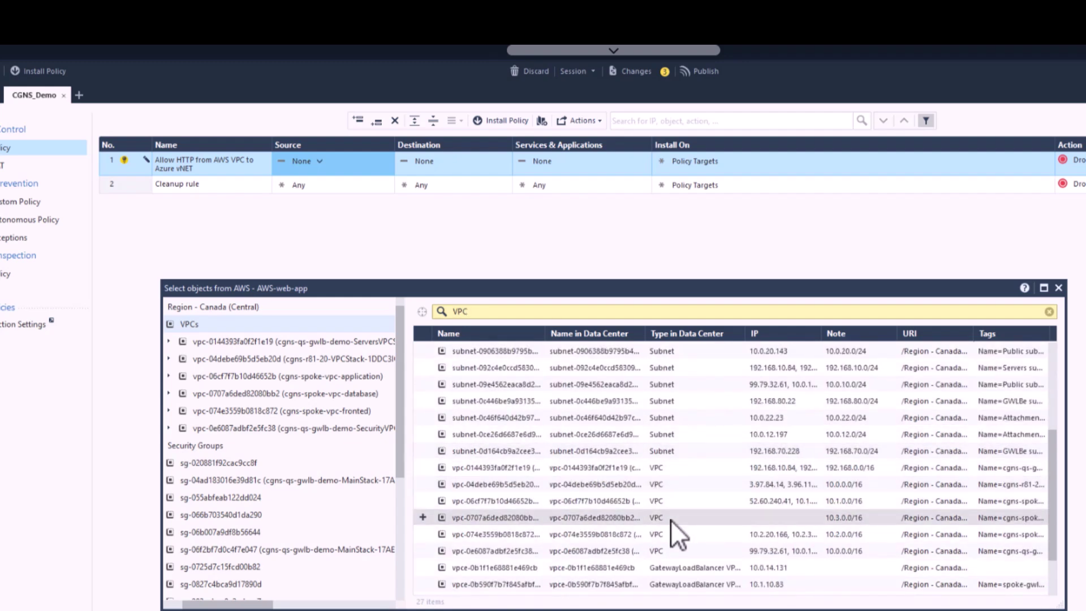
pyautogui.click(422, 467)
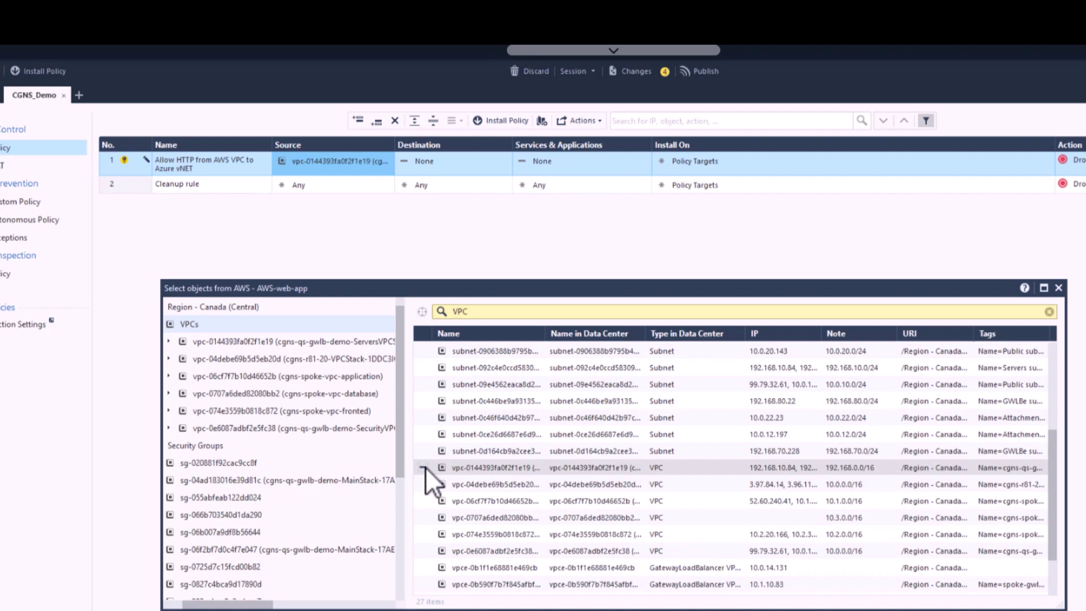
pyautogui.click(1058, 287)
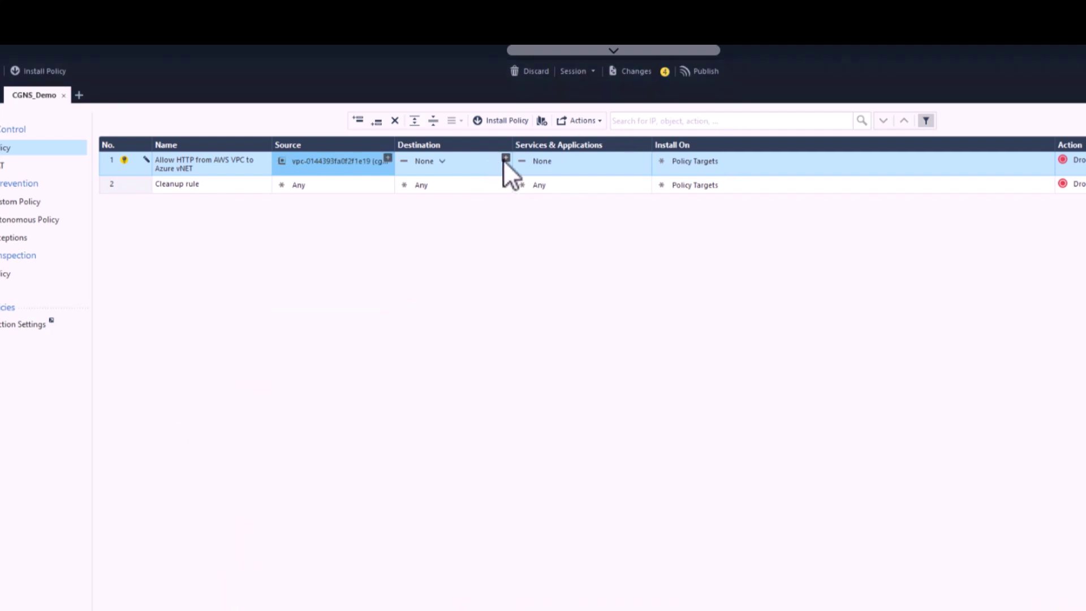
# Begin importing destination objects from the Azure-web-app data center
pyautogui.click(505, 158)
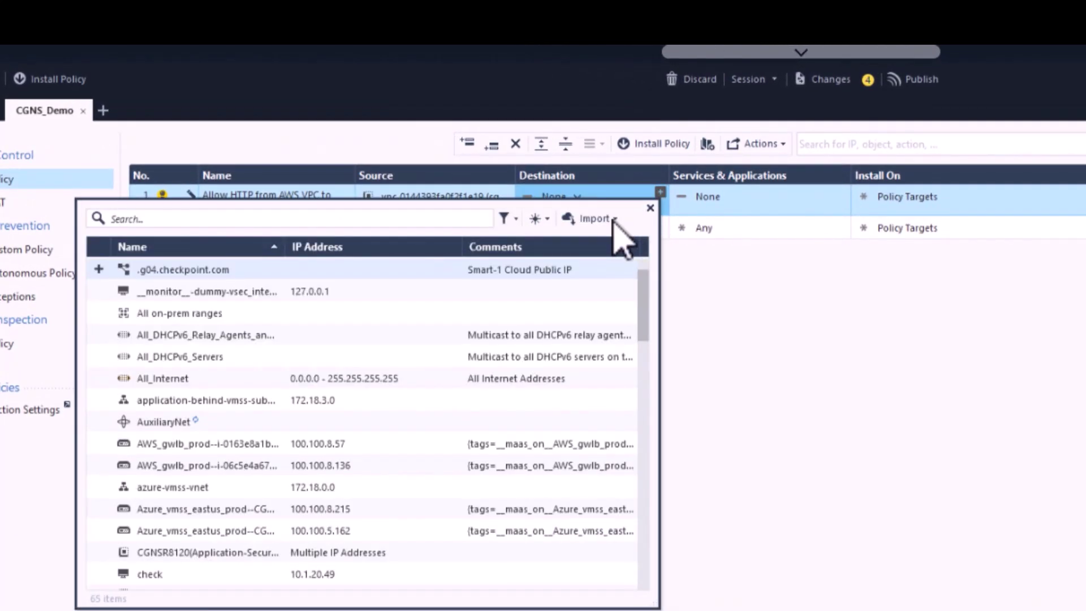
pyautogui.click(614, 219)
pyautogui.moveTo(619, 242)
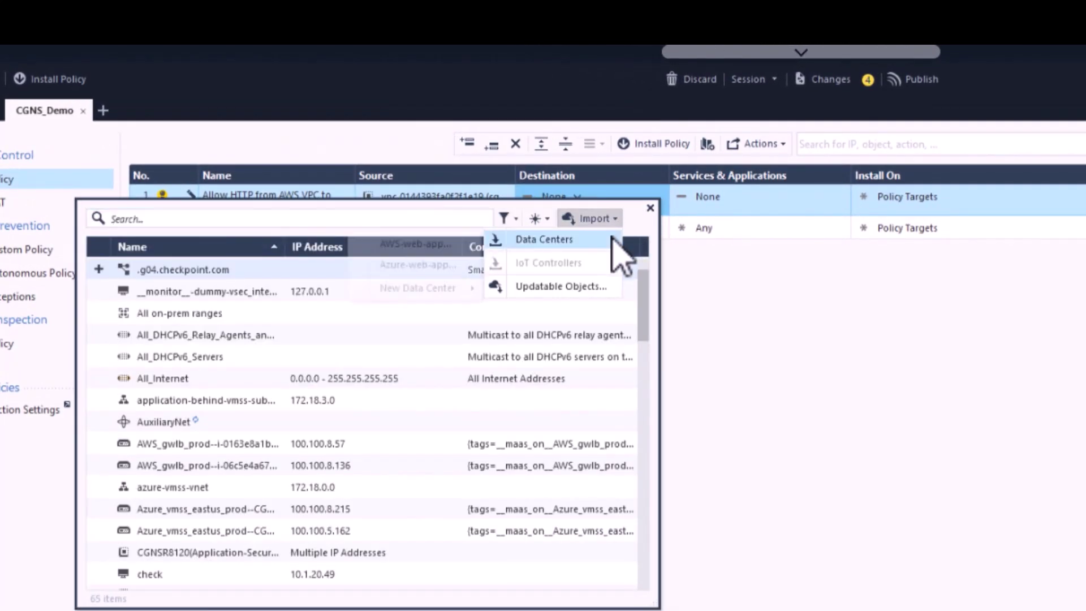
pyautogui.click(428, 266)
pyautogui.click(428, 266)
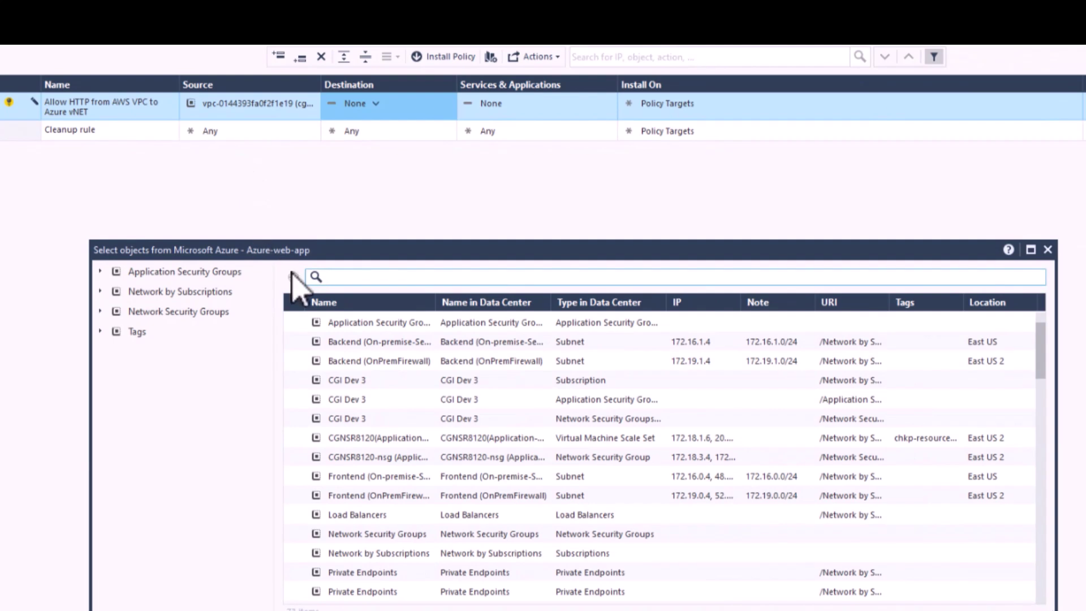
# Search 'vnet' and add vnet01 (Application-Security) as the rule's destination
pyautogui.click(100, 274)
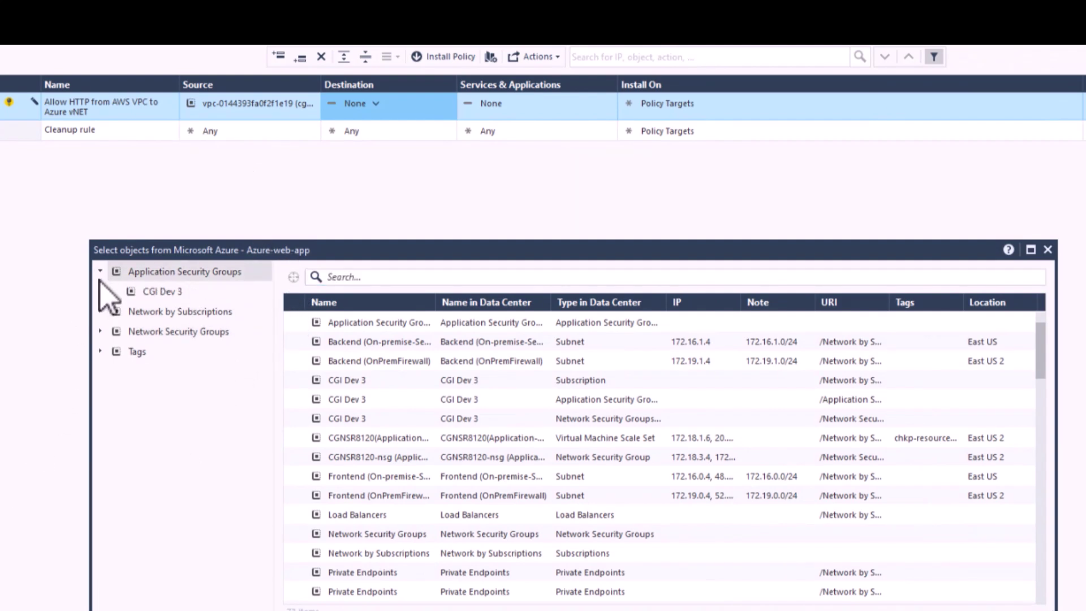
pyautogui.click(100, 311)
pyautogui.click(100, 351)
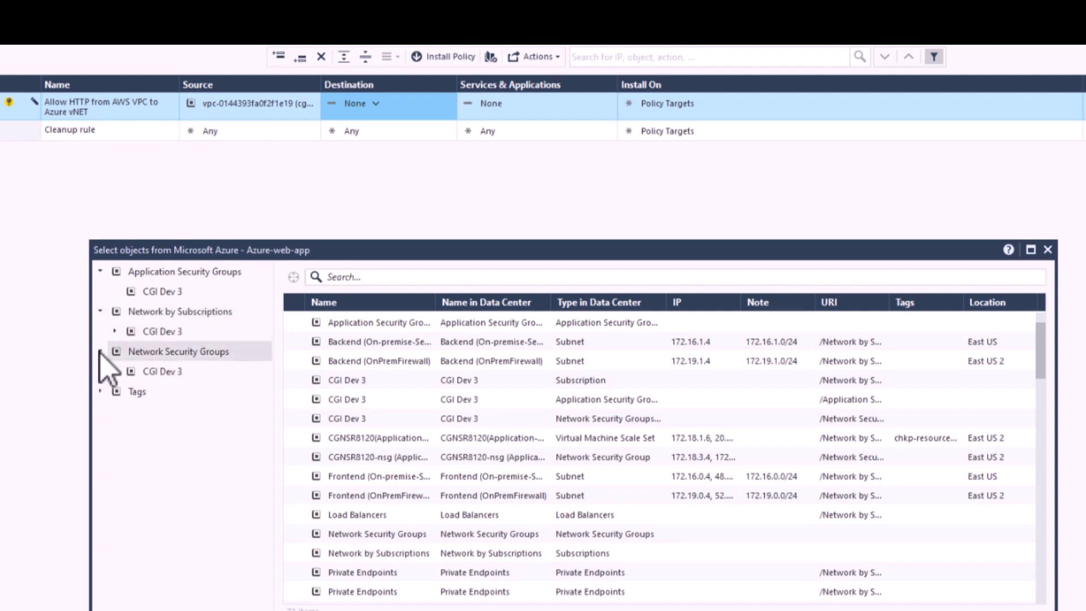
pyautogui.click(366, 276)
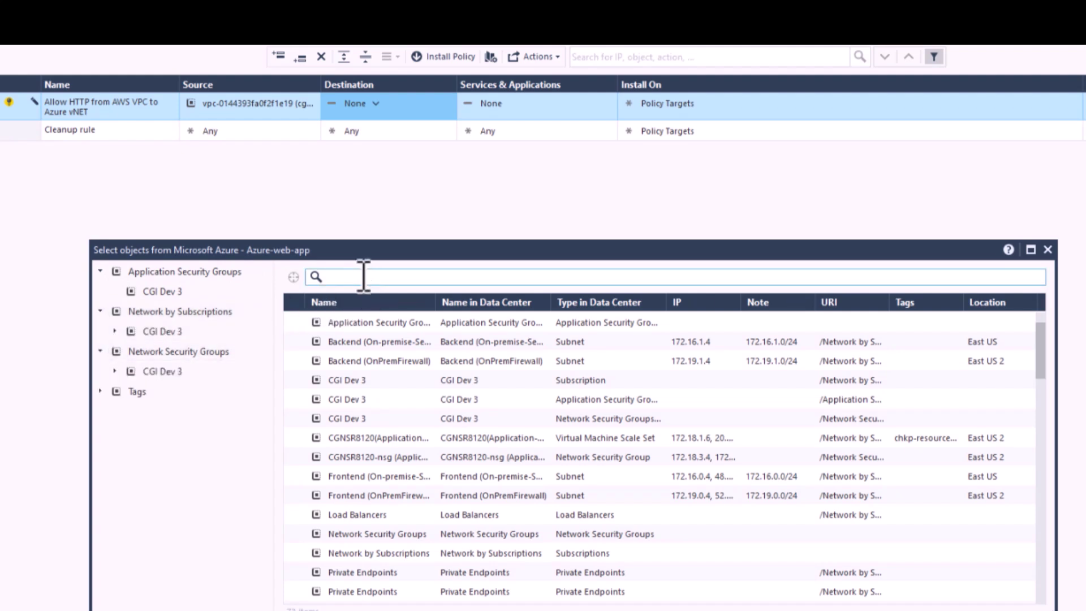
pyautogui.write('vnet')
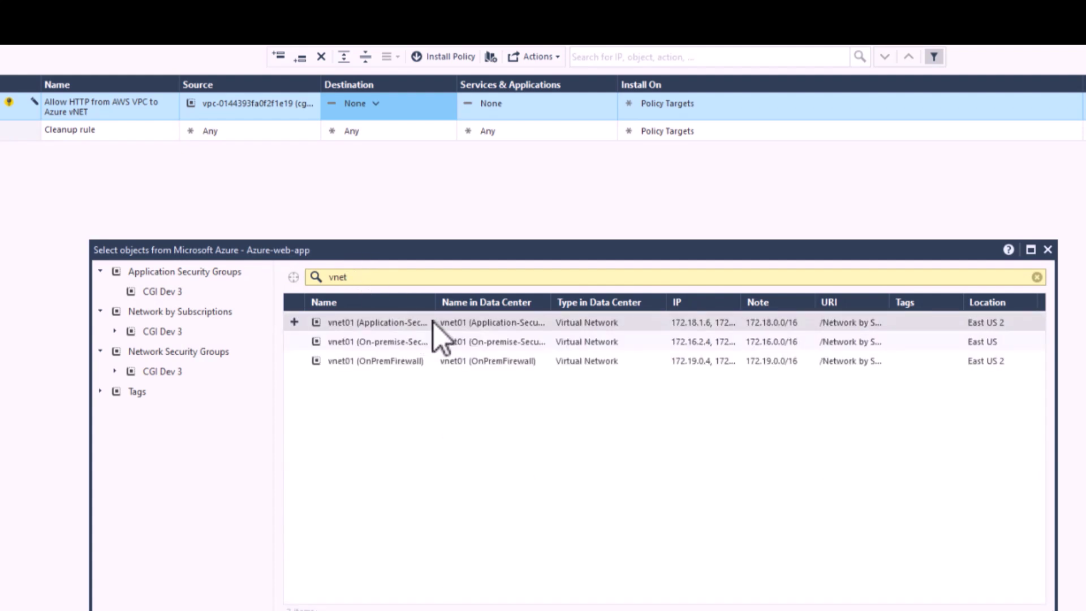
pyautogui.moveTo(436, 305); pyautogui.dragTo(494, 303)
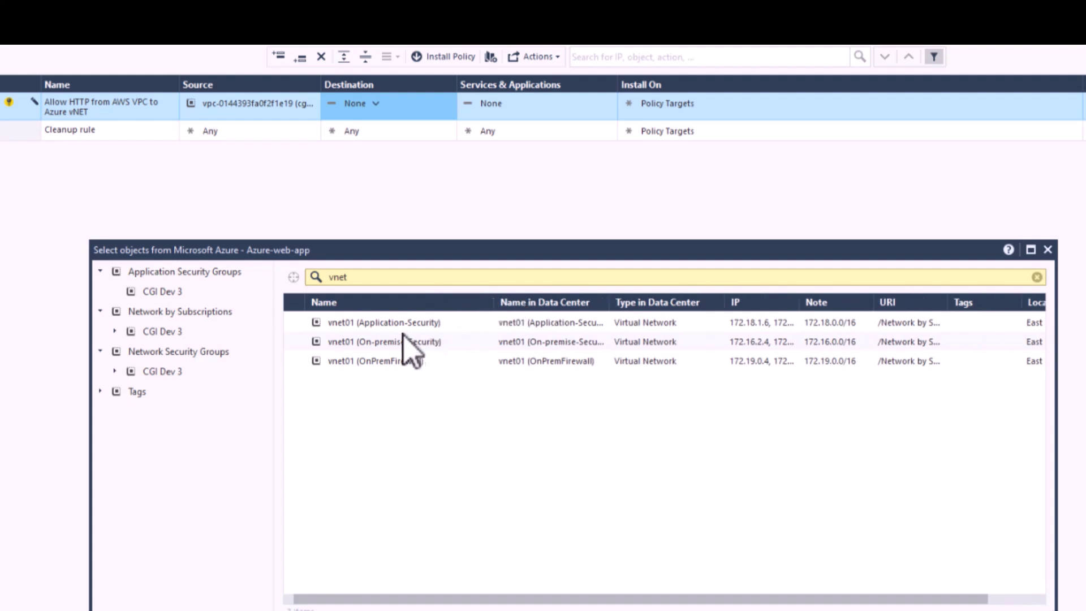
pyautogui.click(295, 322)
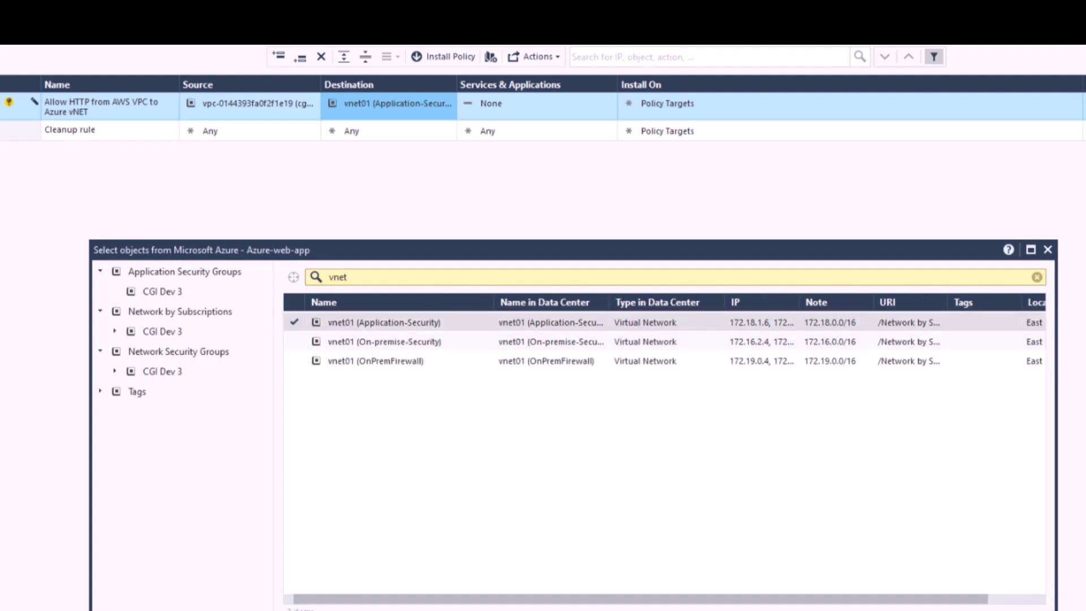
pyautogui.click(1047, 249)
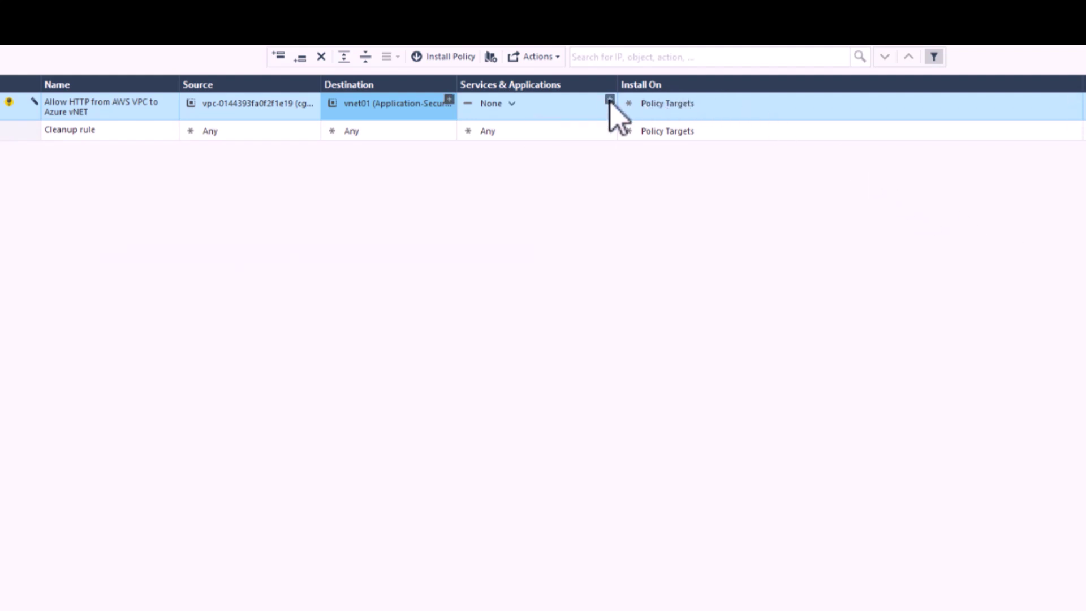
# Add the http service to the rule and set its action to Accept
pyautogui.click(610, 100)
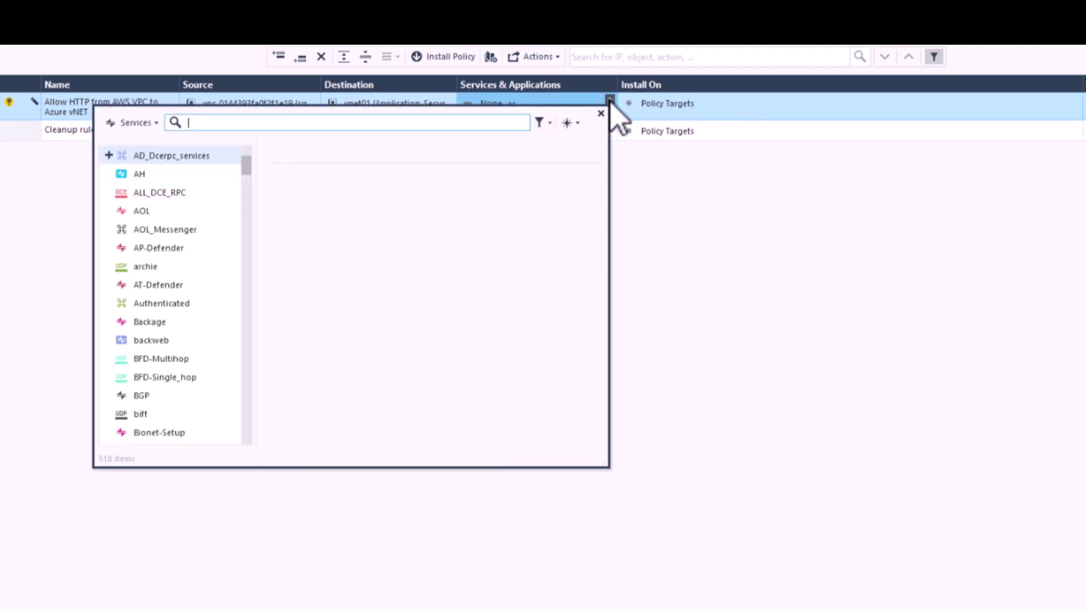
pyautogui.write('HTTP')
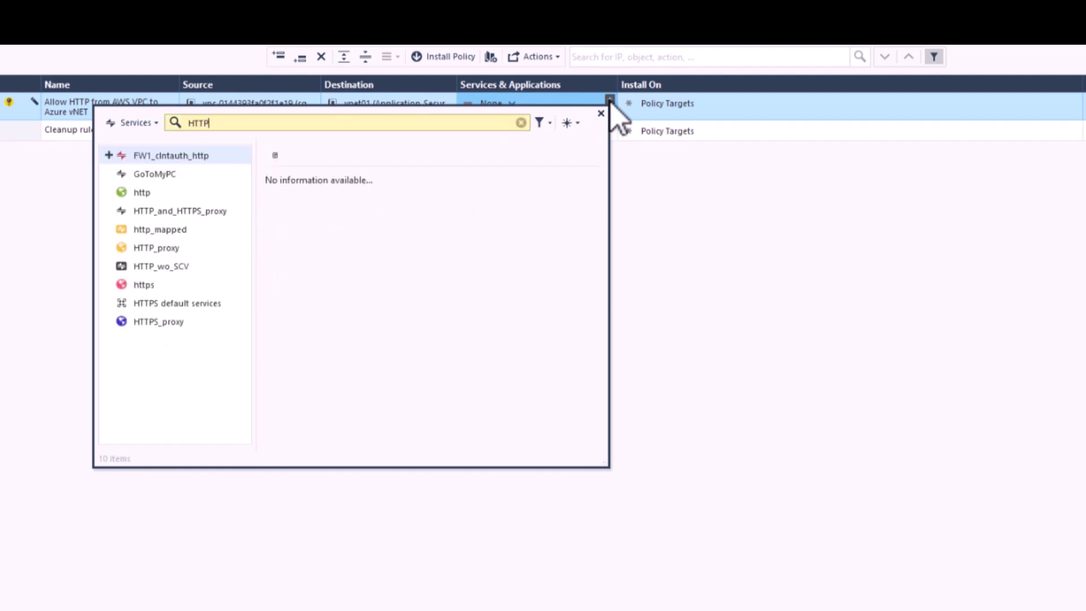
pyautogui.click(117, 194)
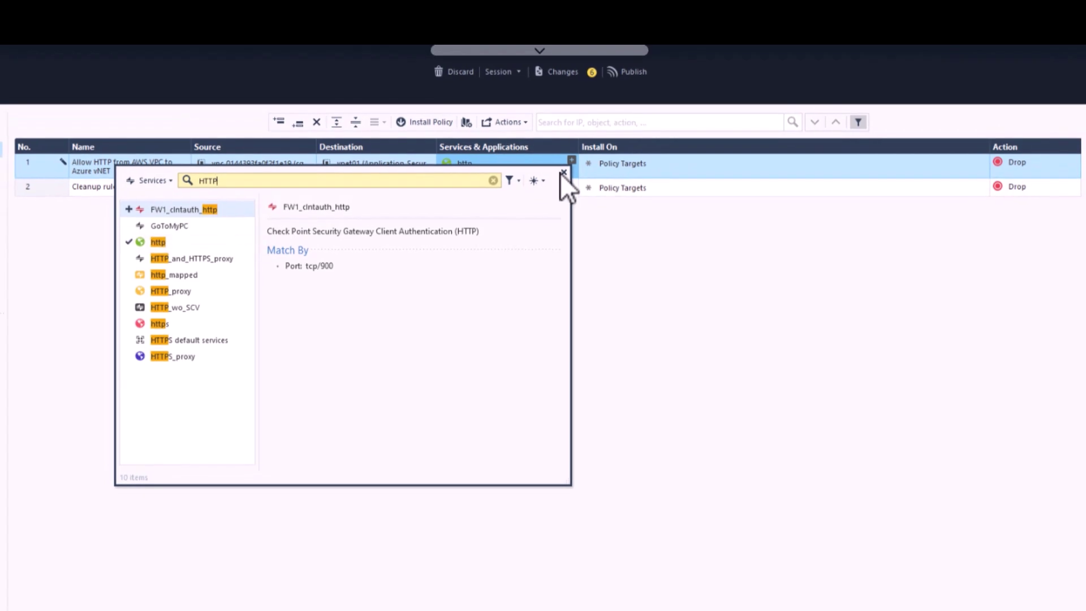
pyautogui.click(564, 172)
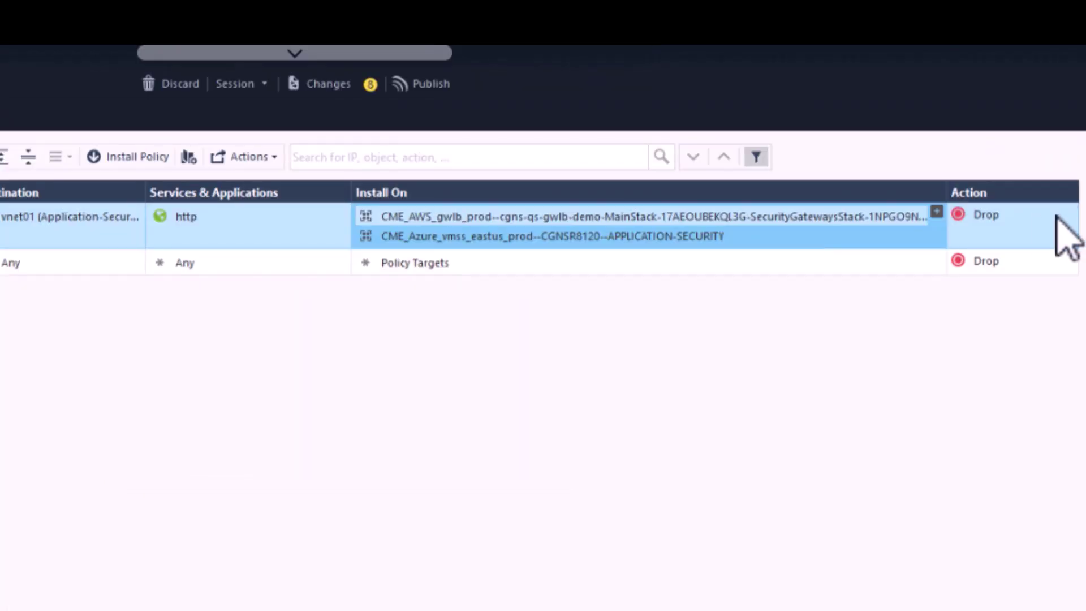
pyautogui.click(1069, 235)
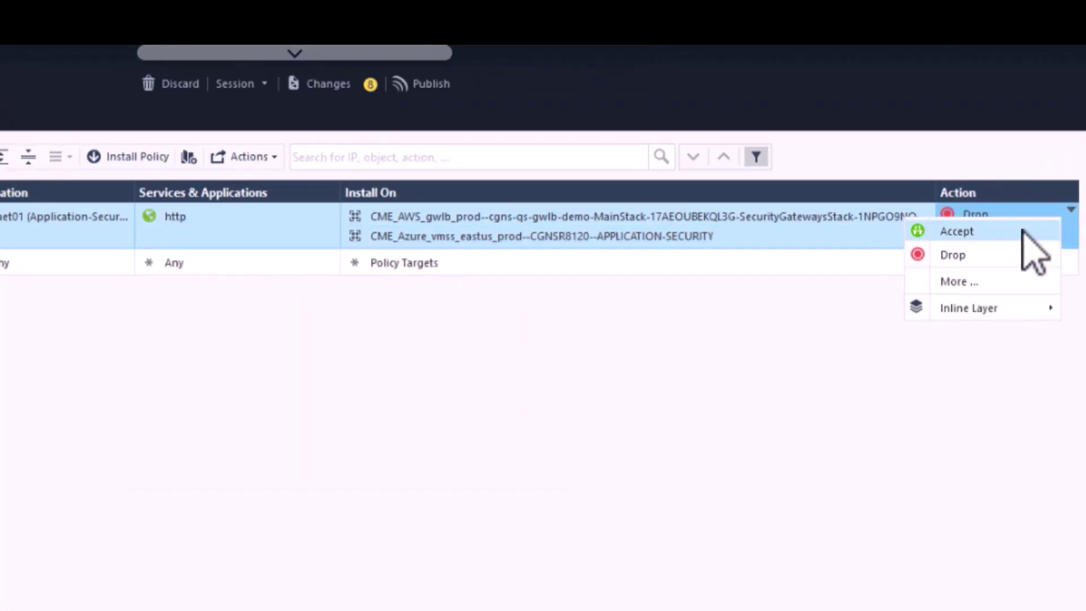
pyautogui.click(1024, 232)
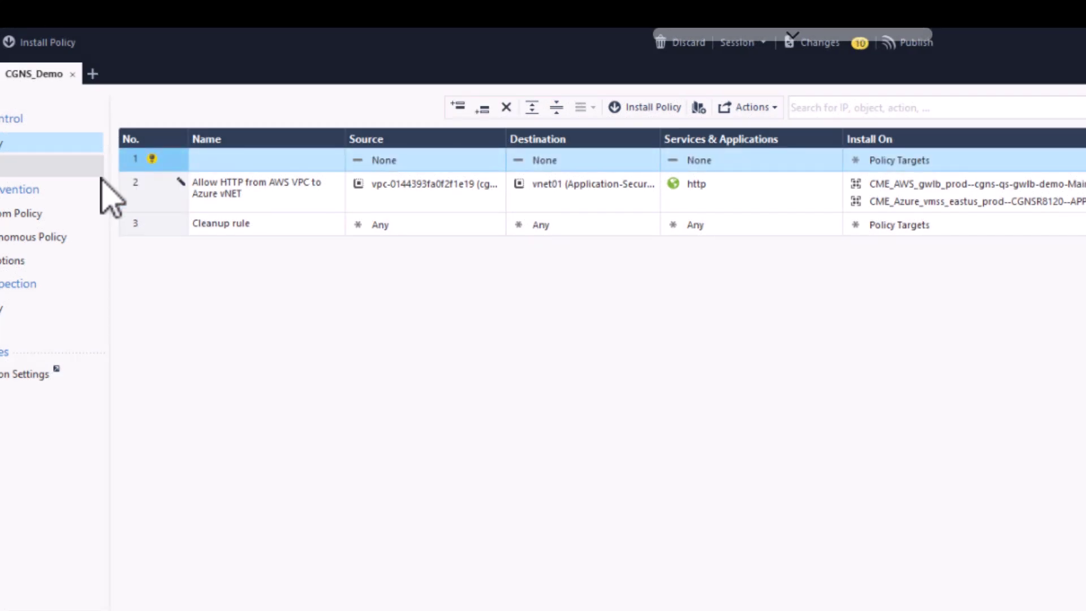
# Name the new top rule 'DevOps to Cloud app servers'
pyautogui.doubleClick(233, 163)
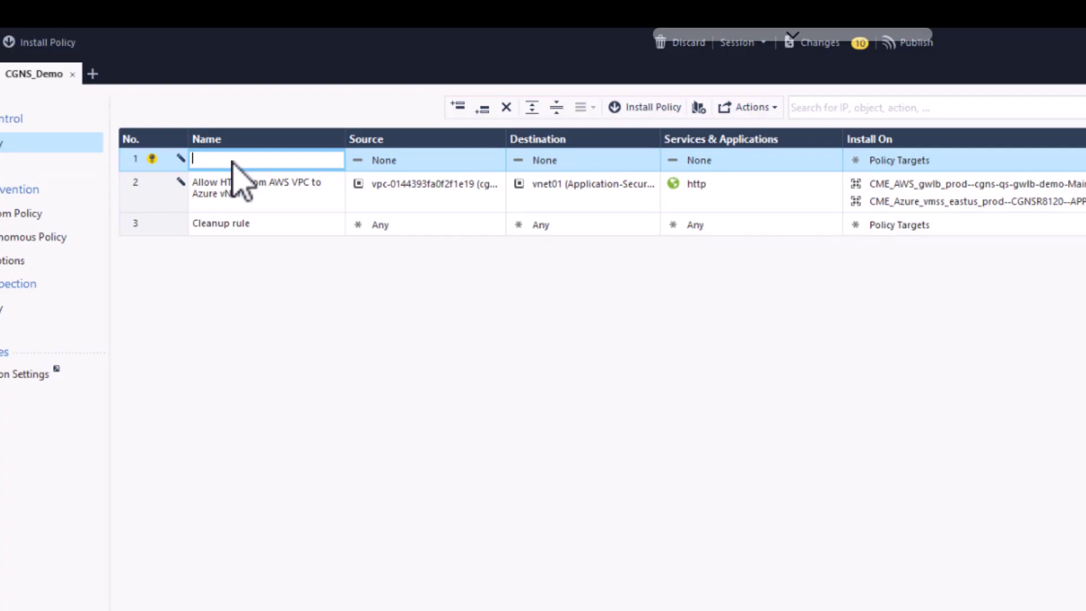
pyautogui.write('DevOps to Cloud a')
pyautogui.write('pp servers')
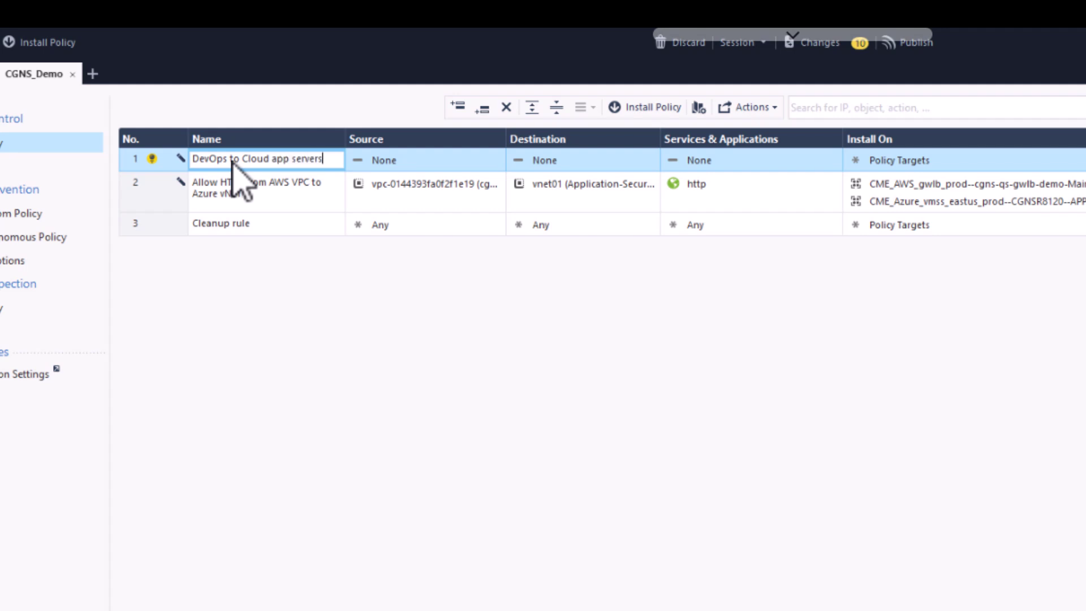
# Set the rule's source to the DevOps network (172.19.2.0)
pyautogui.moveTo(471, 163)
pyautogui.click(496, 156)
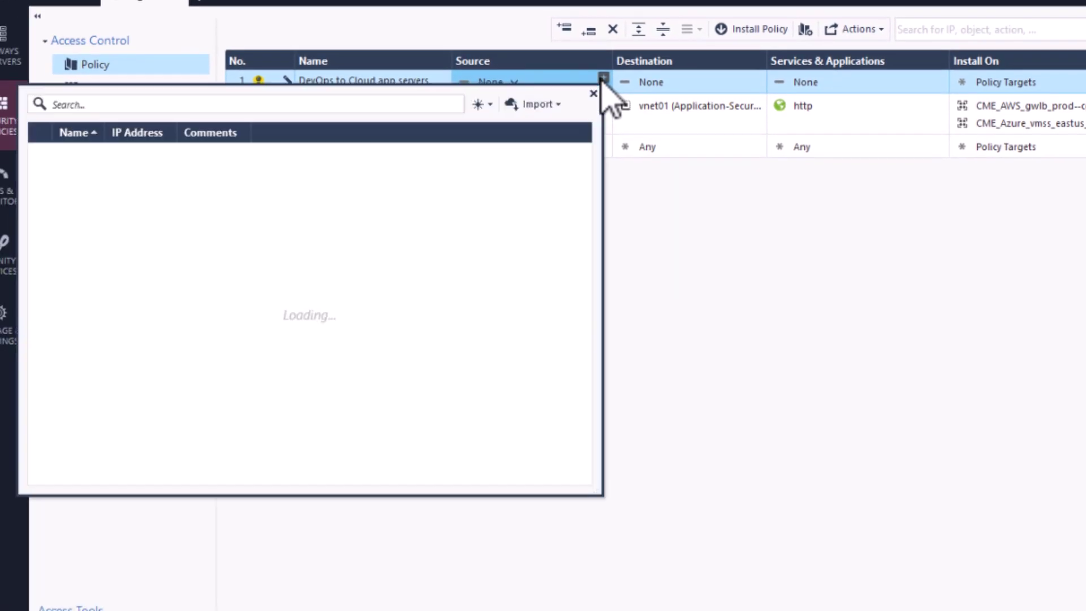
pyautogui.write('devops')
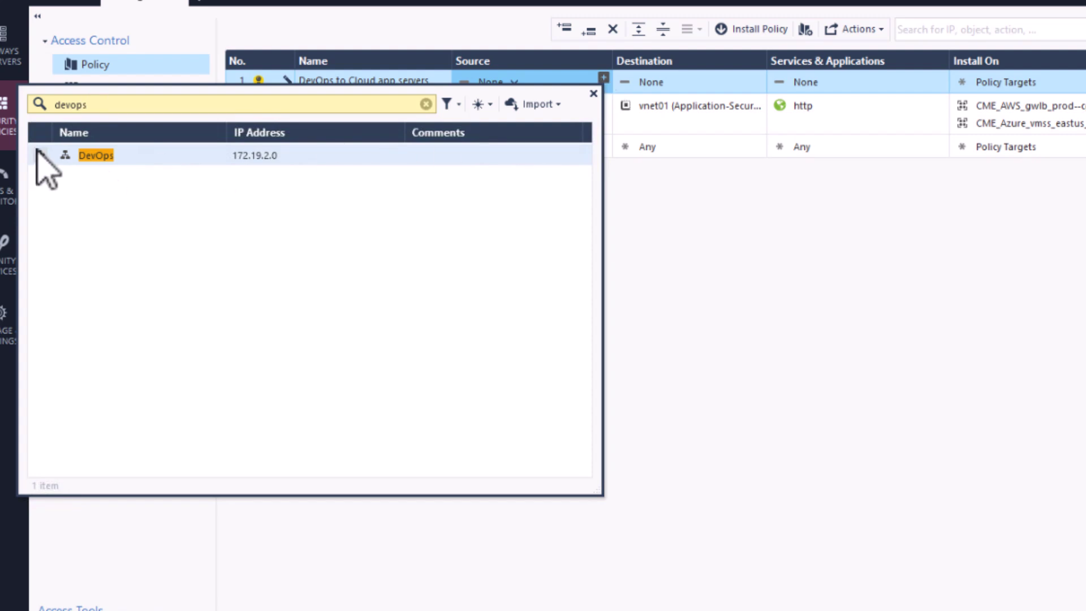
pyautogui.click(40, 156)
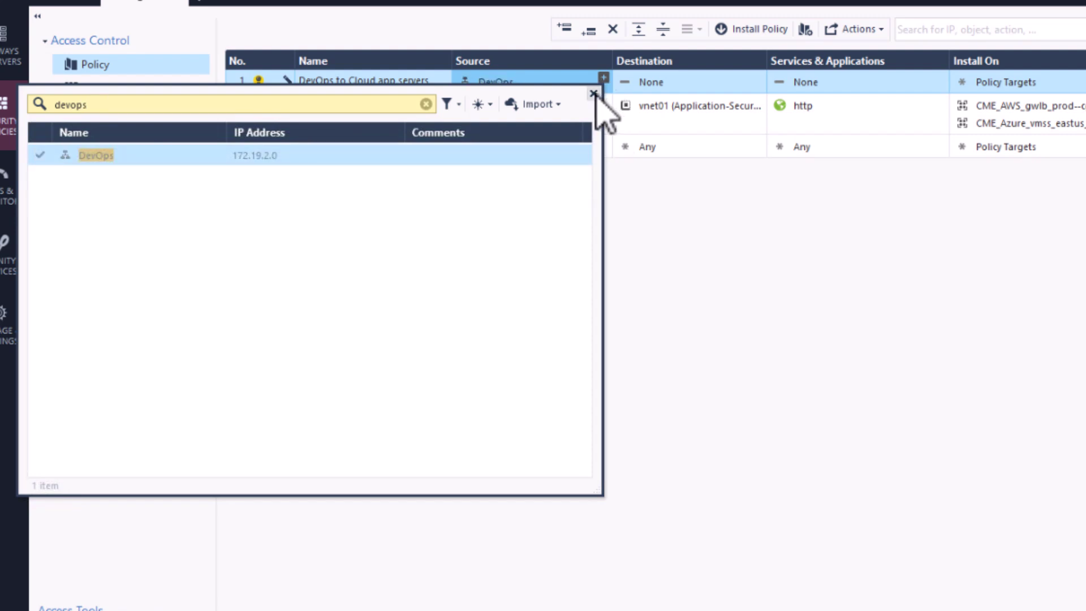
pyautogui.click(666, 215)
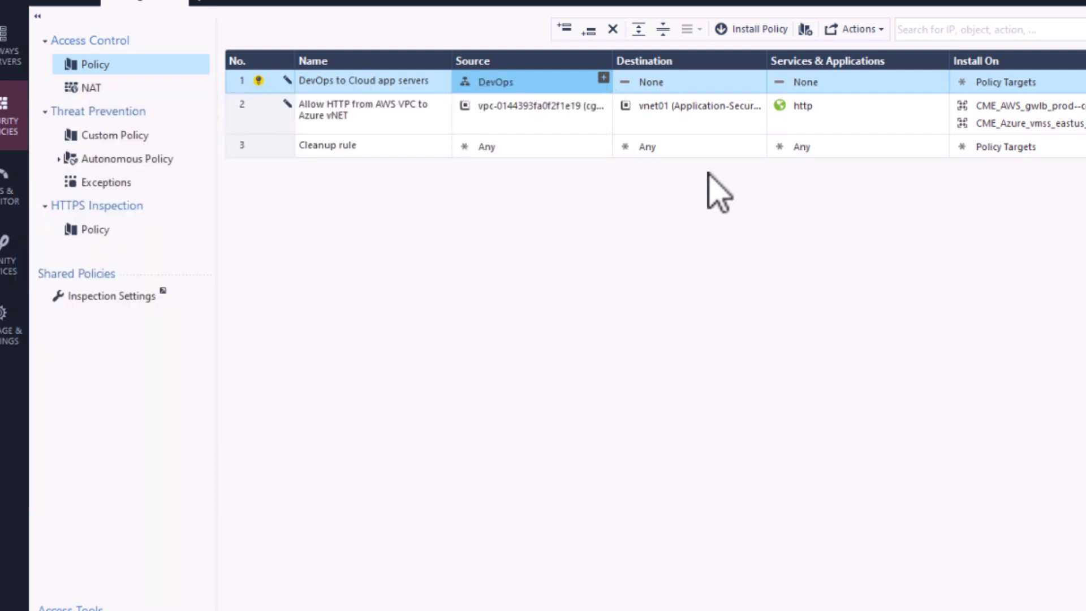
# Create a new Data Center Query named cloud_app_servers
pyautogui.click(752, 86)
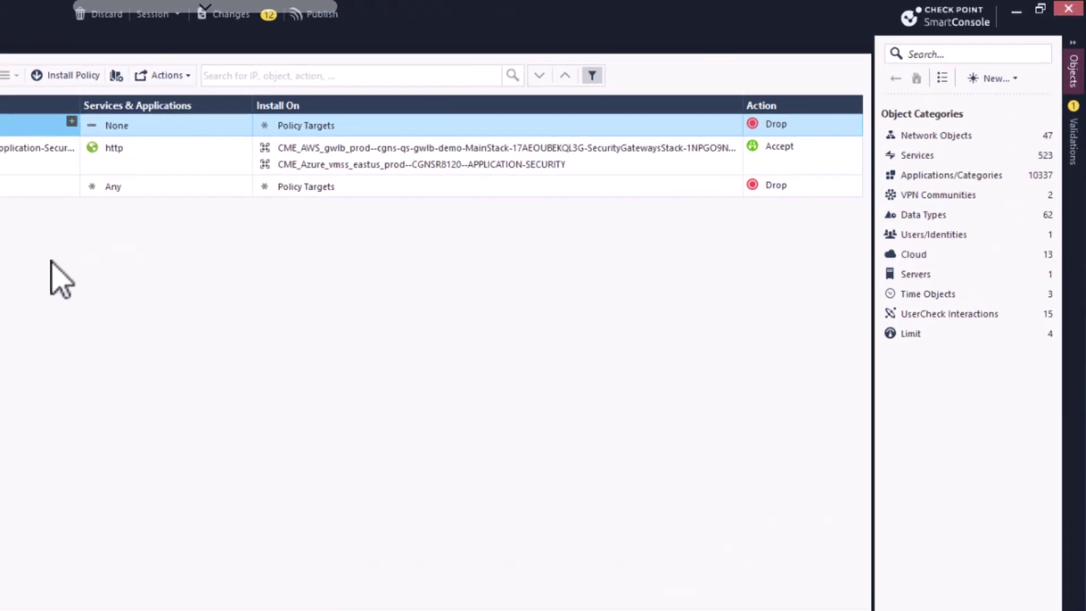
pyautogui.click(1036, 187)
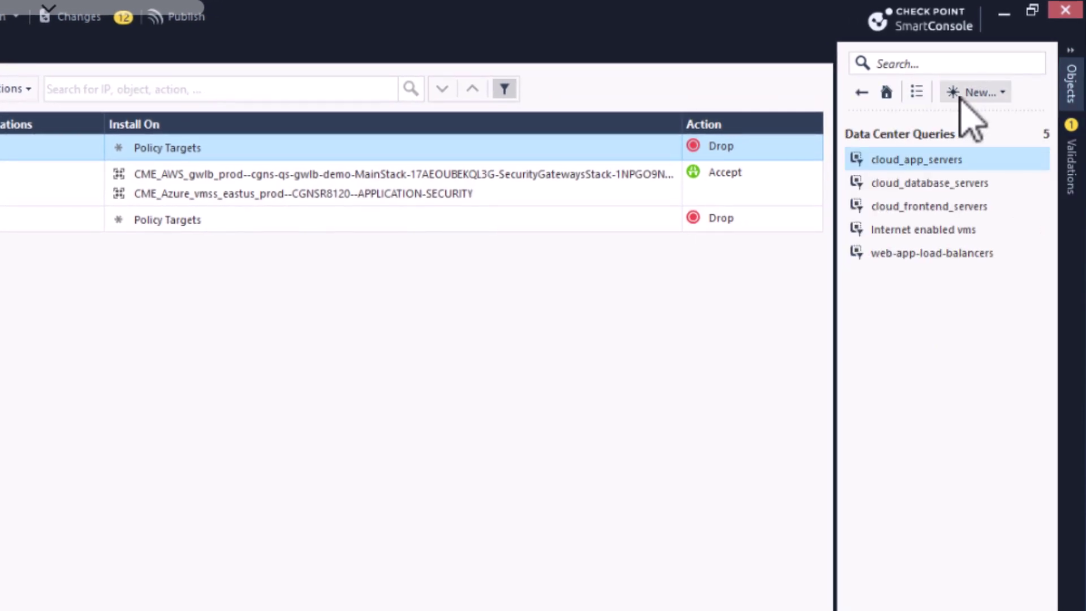
pyautogui.click(960, 95)
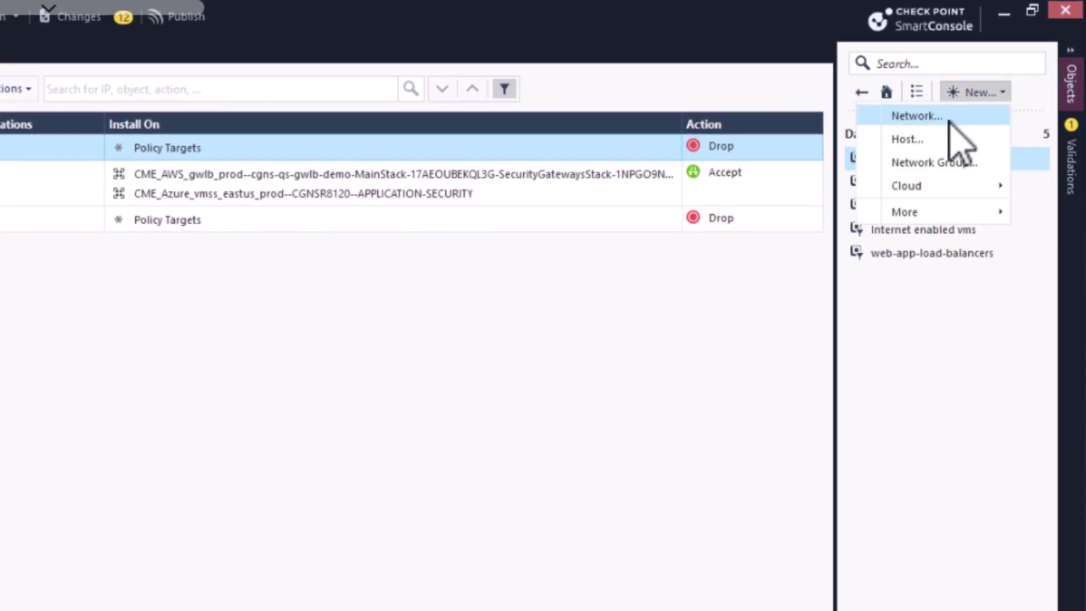
pyautogui.moveTo(931, 186)
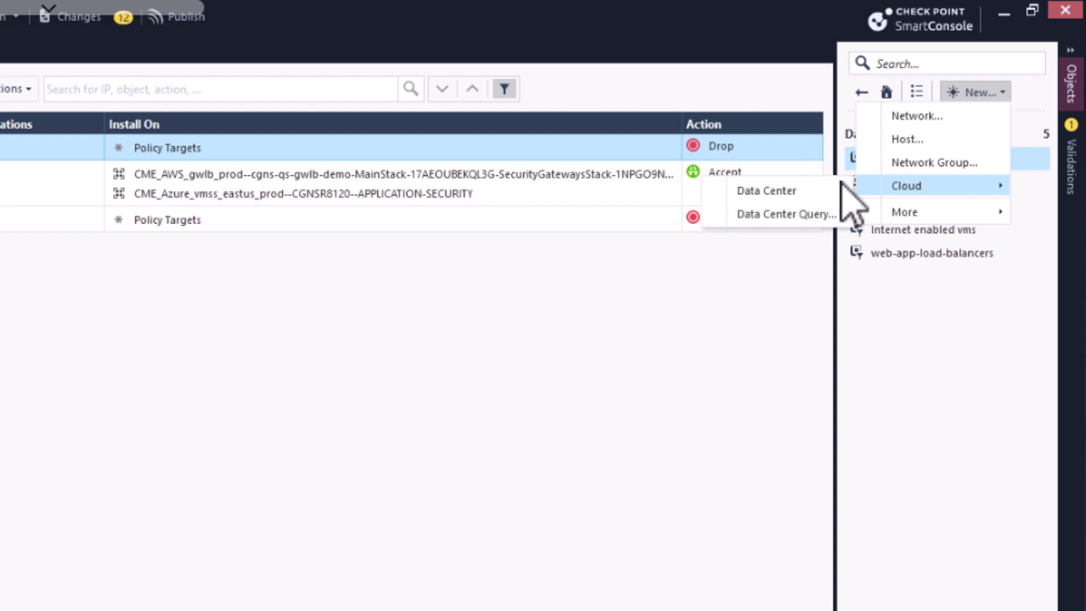
pyautogui.click(814, 215)
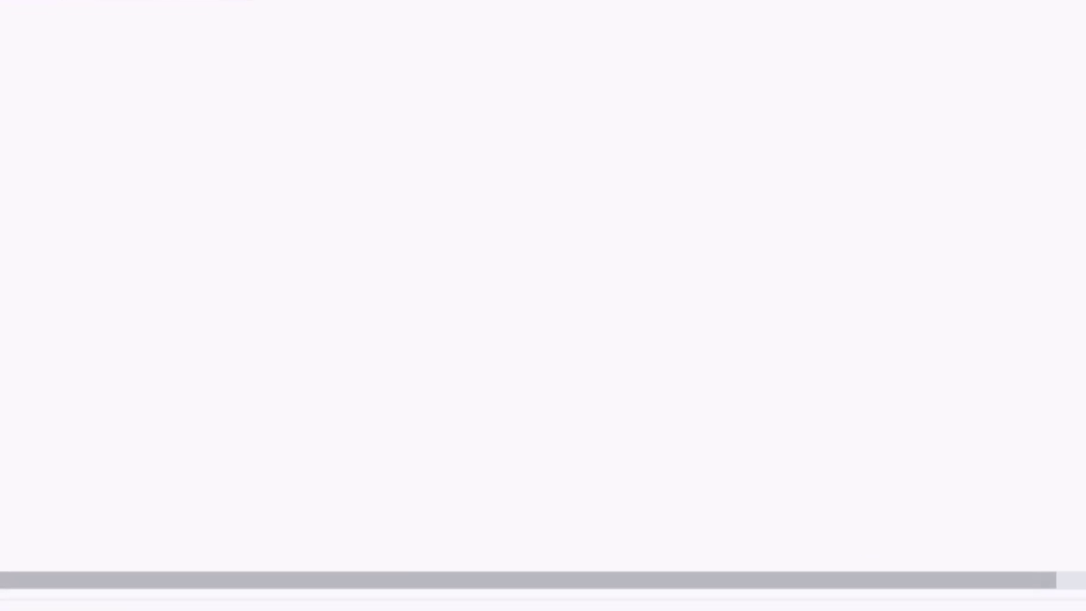
pyautogui.write('cloud_app')
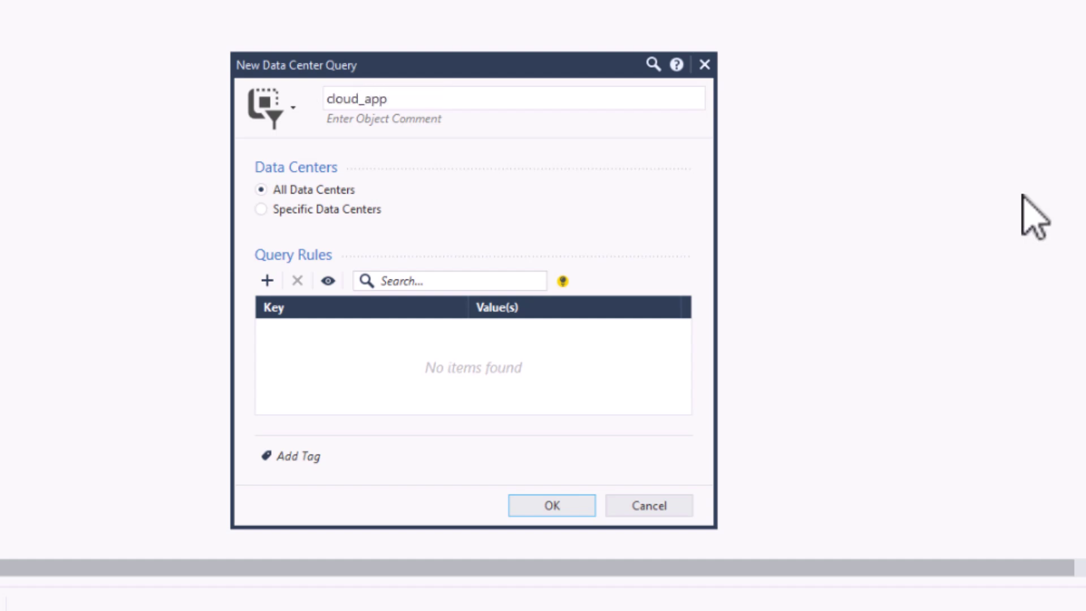
pyautogui.write('_servers')
pyautogui.click(362, 226)
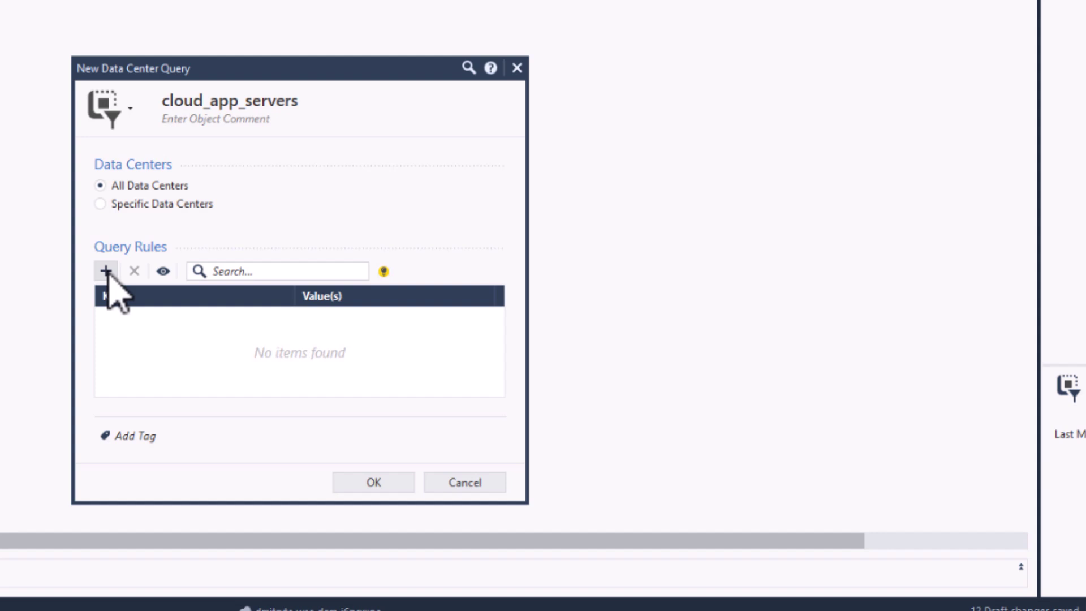
# Add a Type in Data Center rule 'instance; virtual machine' and preview the matches
pyautogui.click(106, 272)
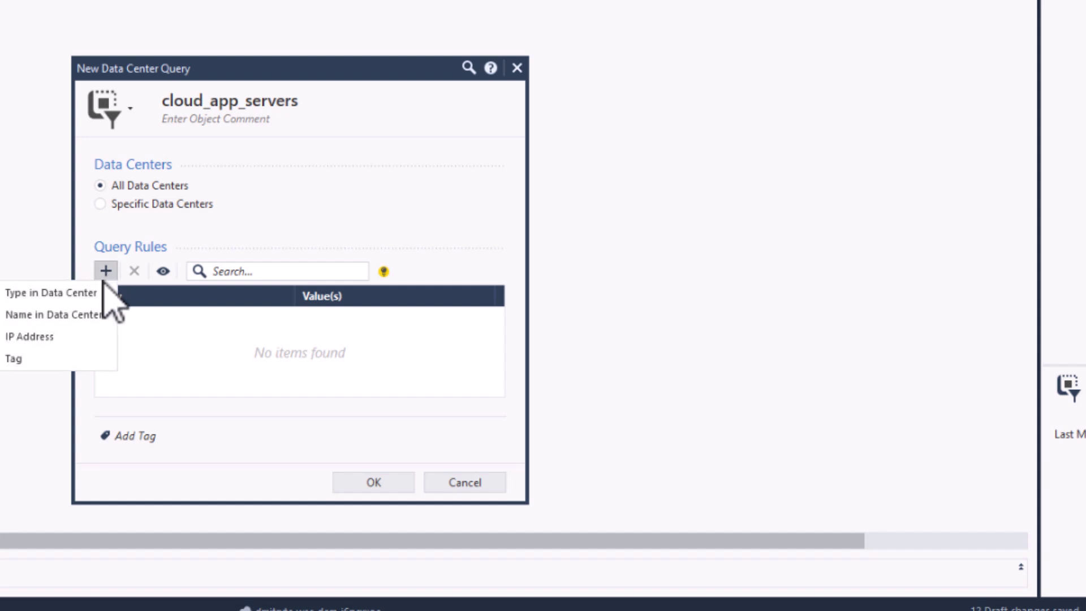
pyautogui.click(95, 293)
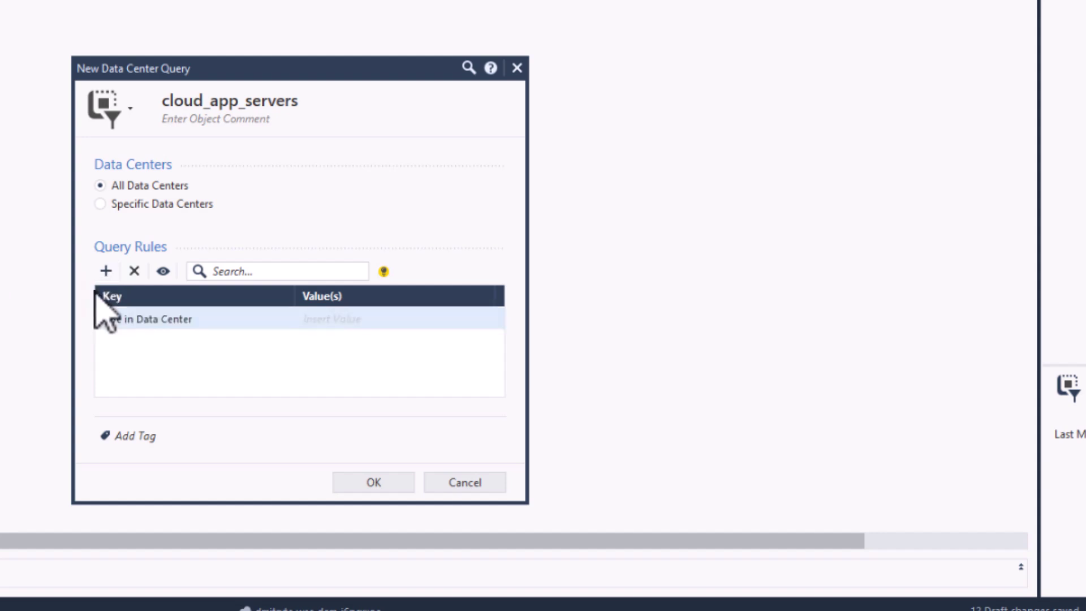
pyautogui.click(350, 323)
pyautogui.write('i')
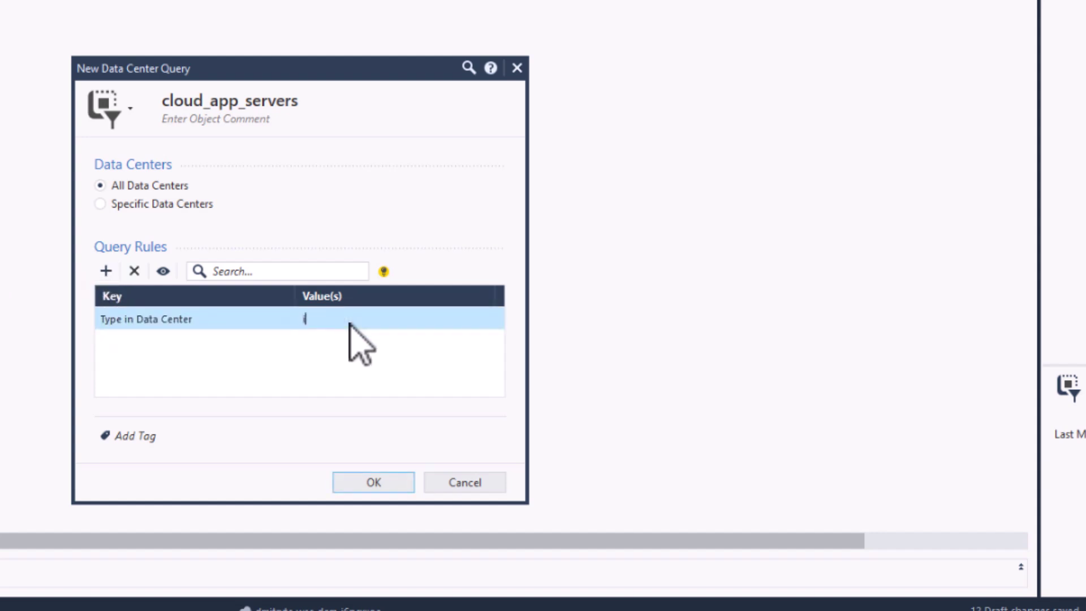
pyautogui.write('nstance; virtual machine')
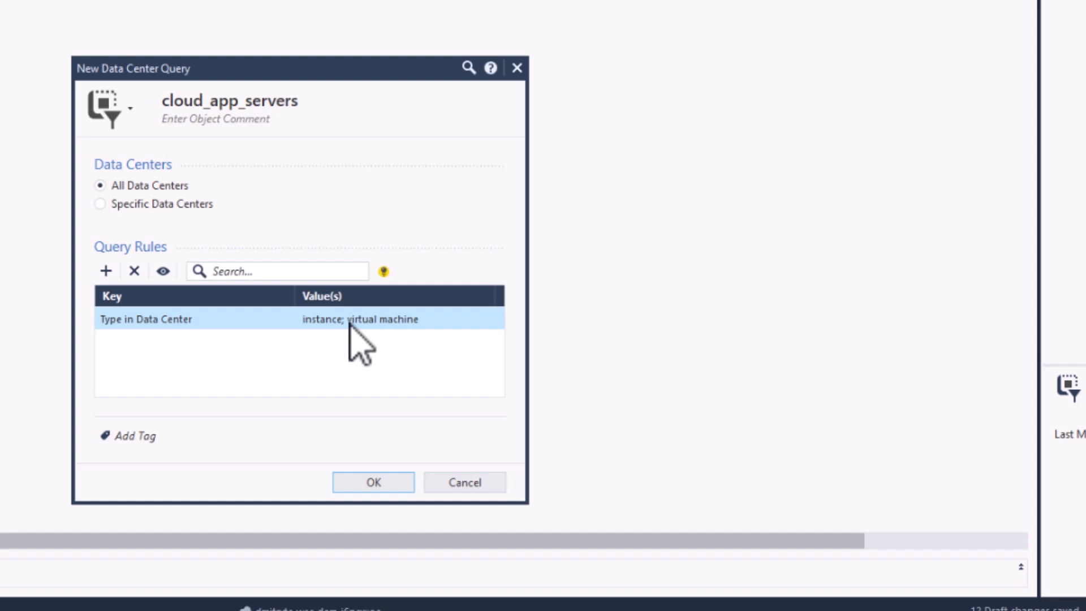
pyautogui.click(169, 275)
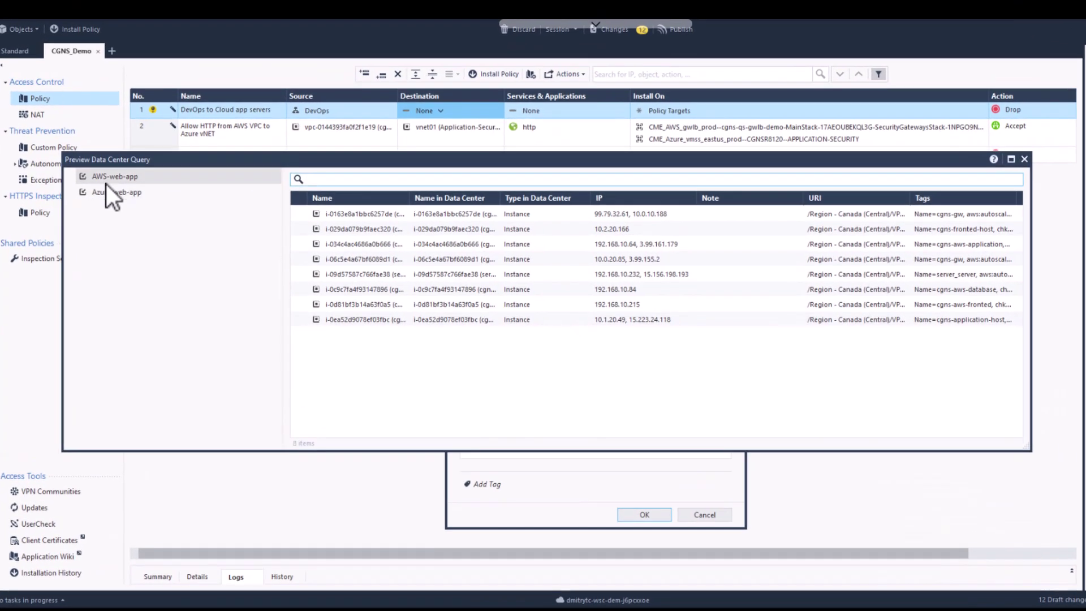
# Check the preview's 8 AWS-web-app instances and 7 Azure-web-app virtual machines
pyautogui.click(132, 137)
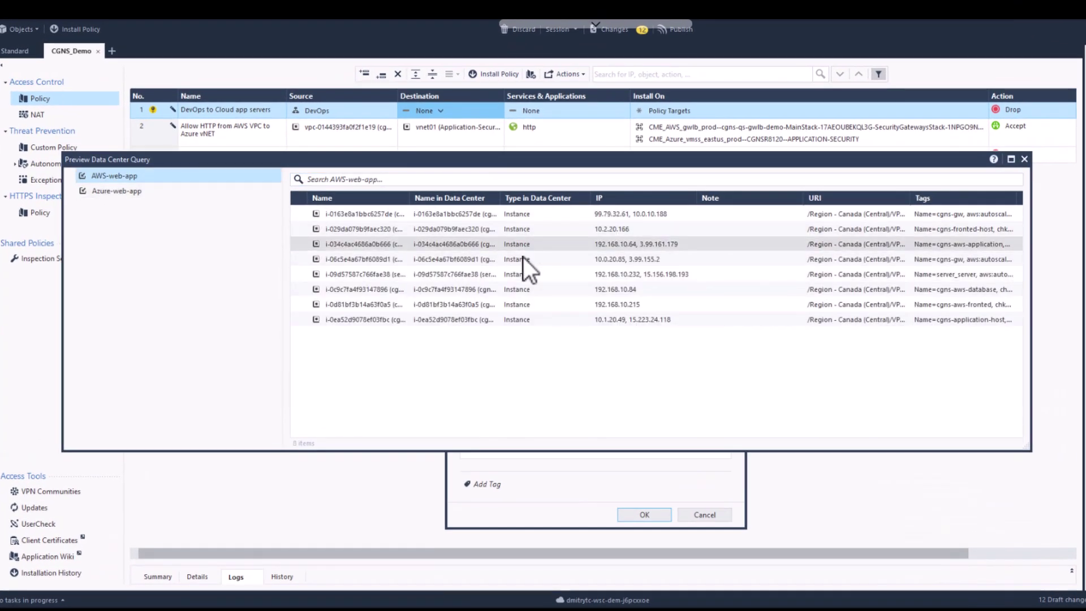
pyautogui.click(101, 192)
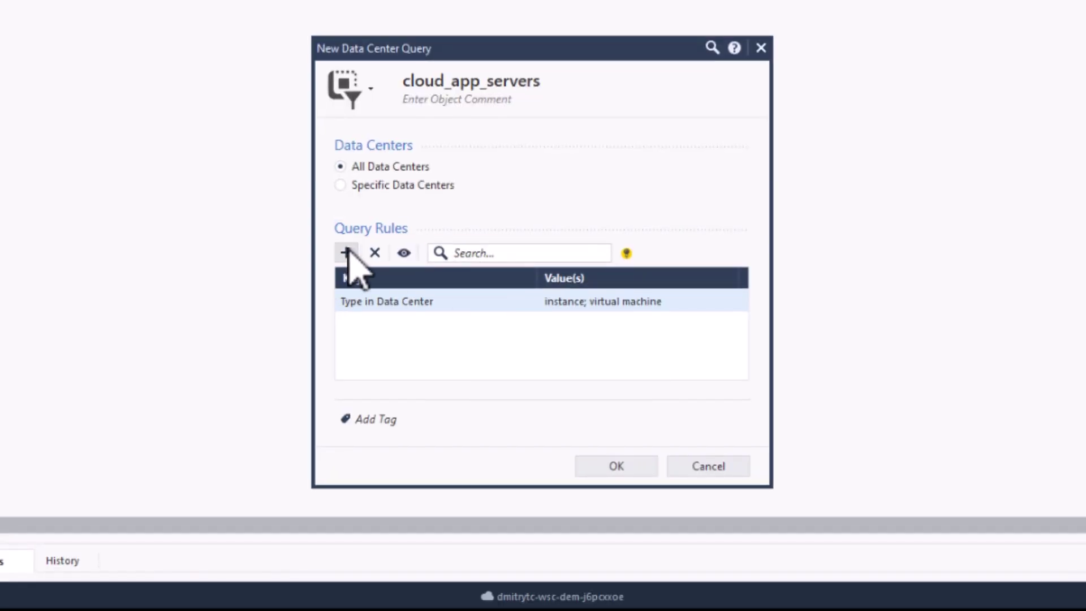
# Add a Tag rule server_type = application to the cloud_app_servers query
pyautogui.click(346, 254)
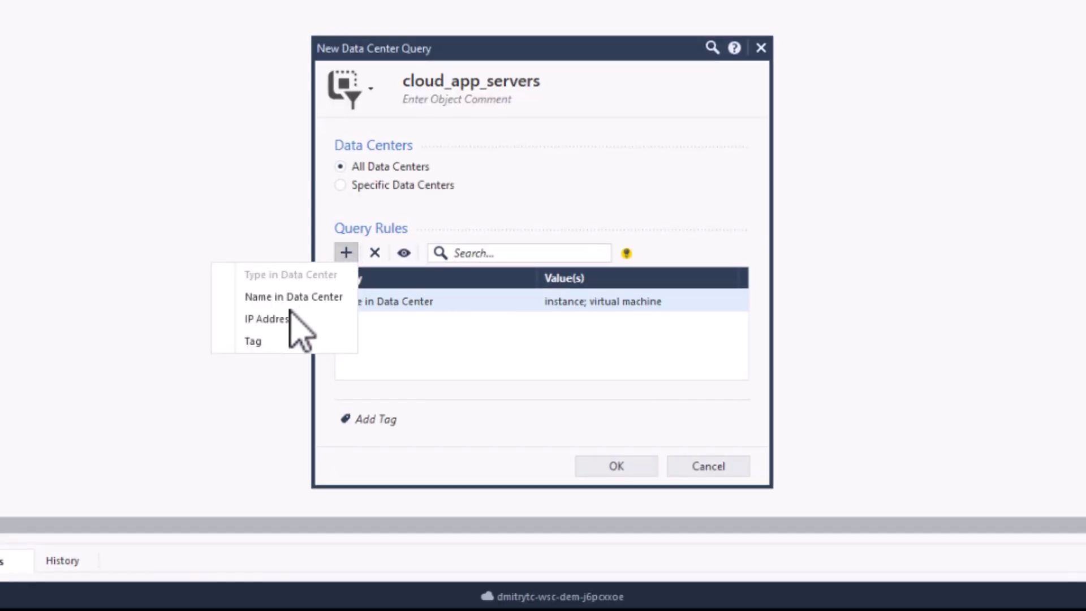
pyautogui.click(275, 343)
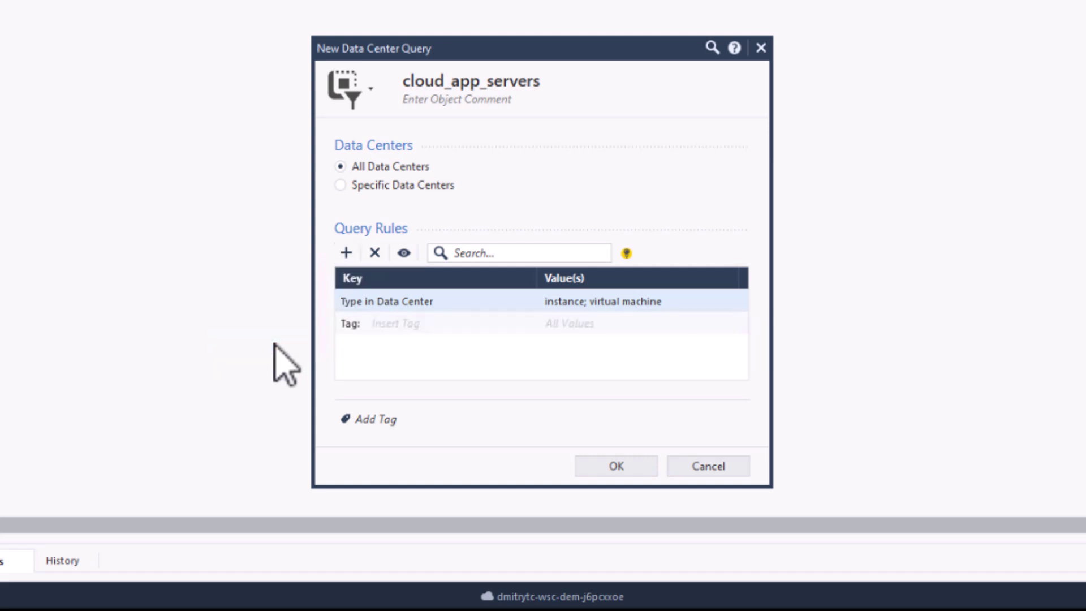
pyautogui.click(397, 325)
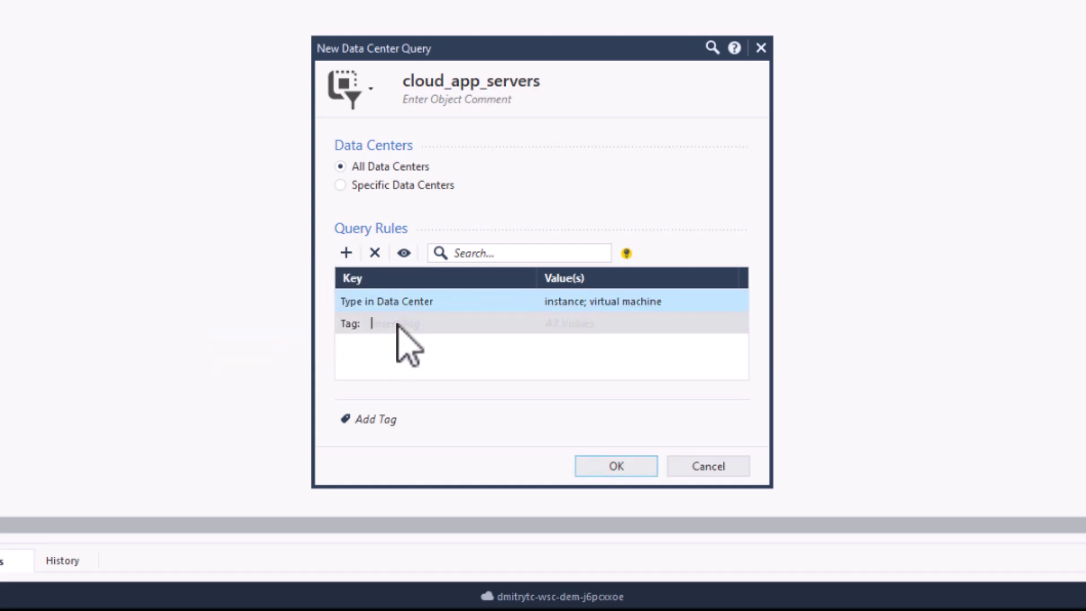
pyautogui.write('server_type')
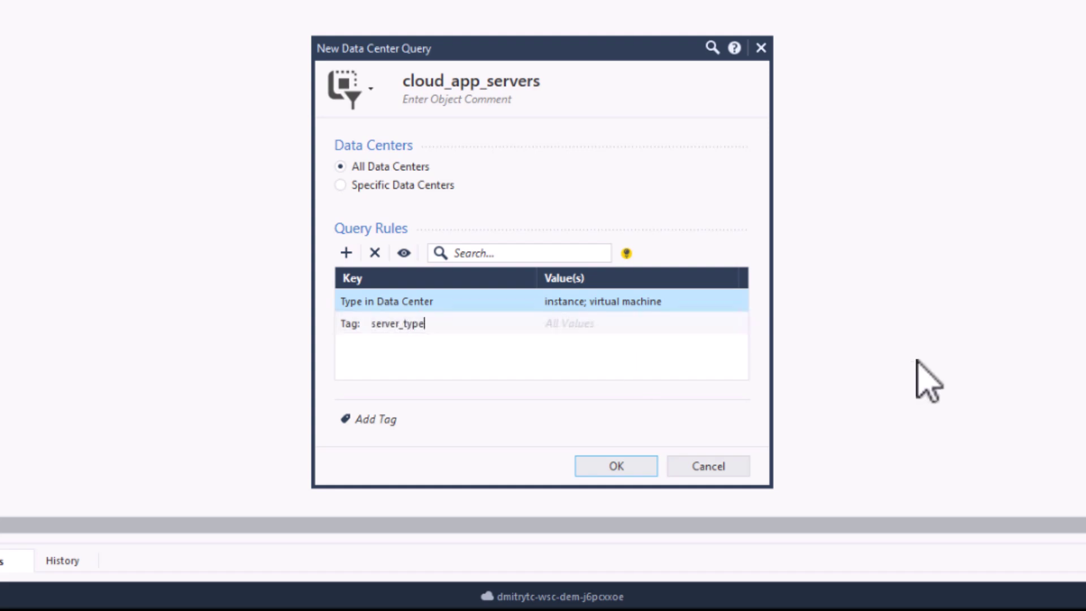
pyautogui.click(616, 319)
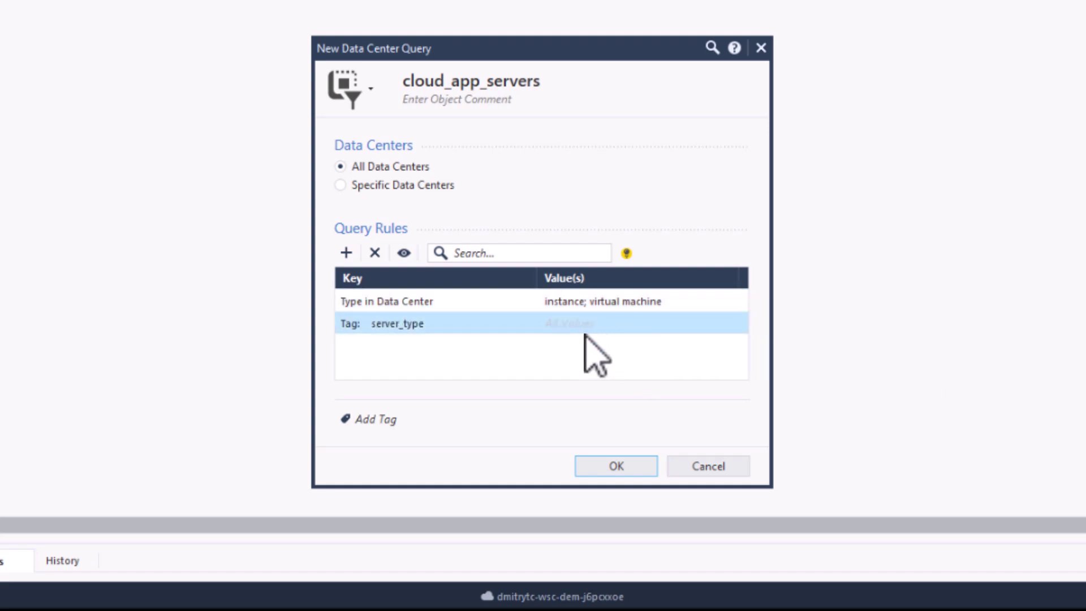
pyautogui.write('application')
# Preview the AWS-web-app and Azure-web-app matches, then make cloud_app_servers rule 1's Destination
pyautogui.click(404, 254)
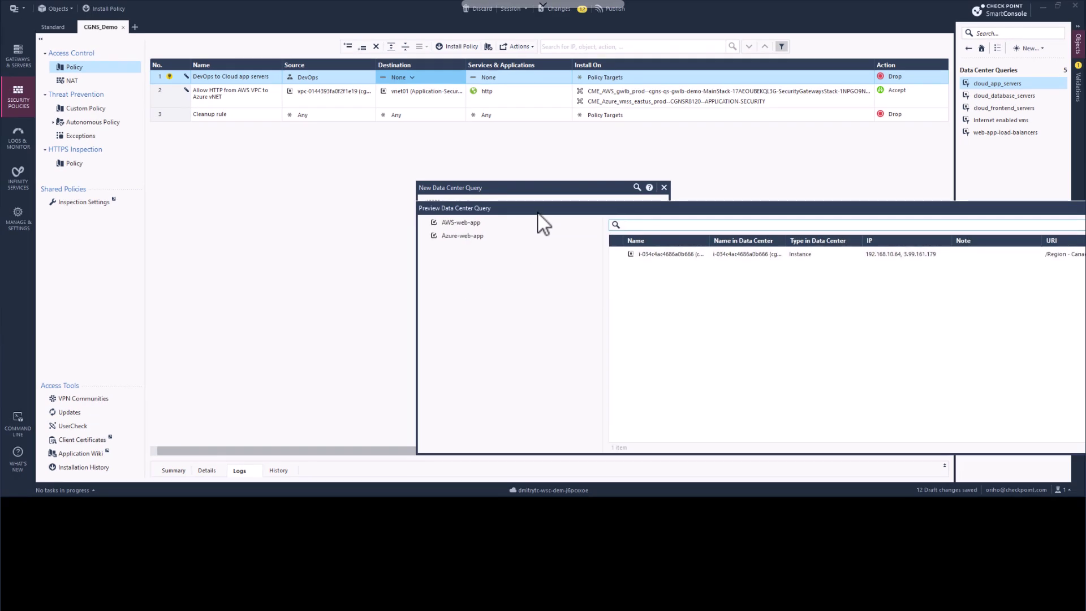
pyautogui.moveTo(536, 215); pyautogui.dragTo(203, 158)
pyautogui.click(144, 159)
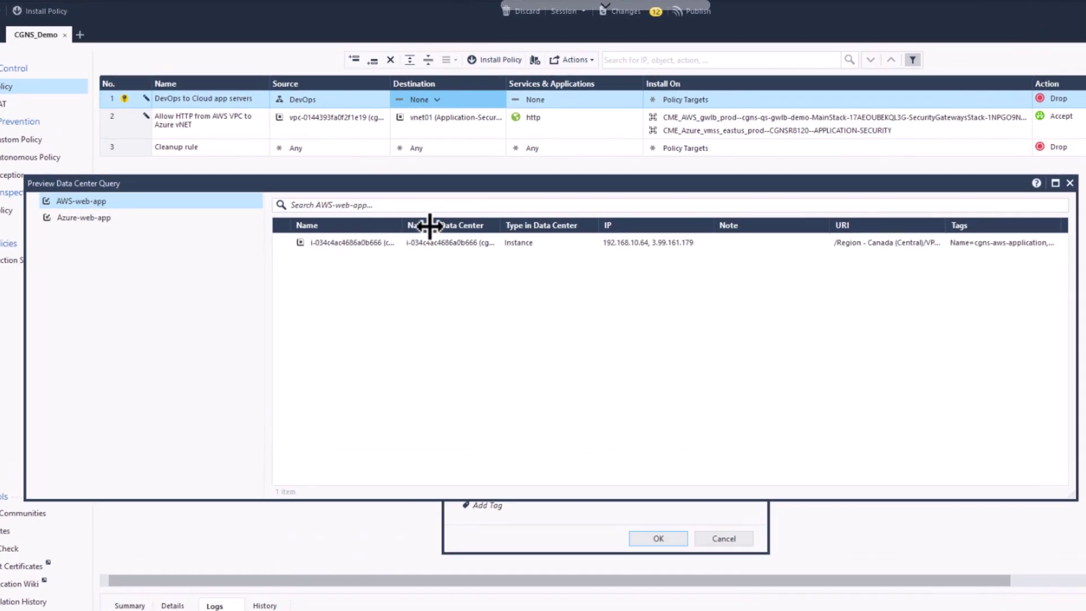
pyautogui.moveTo(402, 225); pyautogui.dragTo(489, 226)
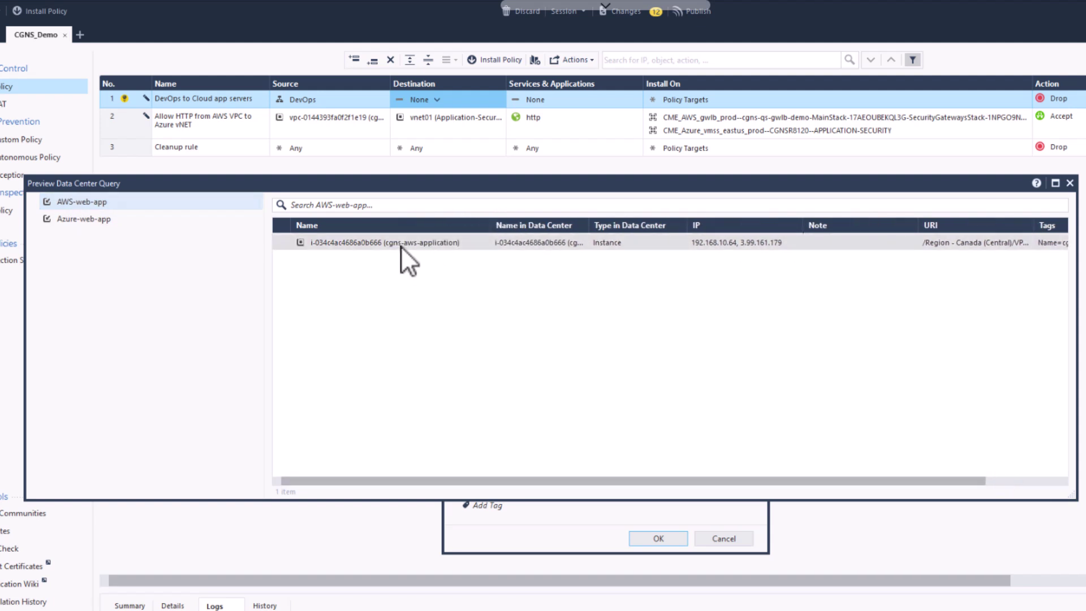
pyautogui.click(75, 223)
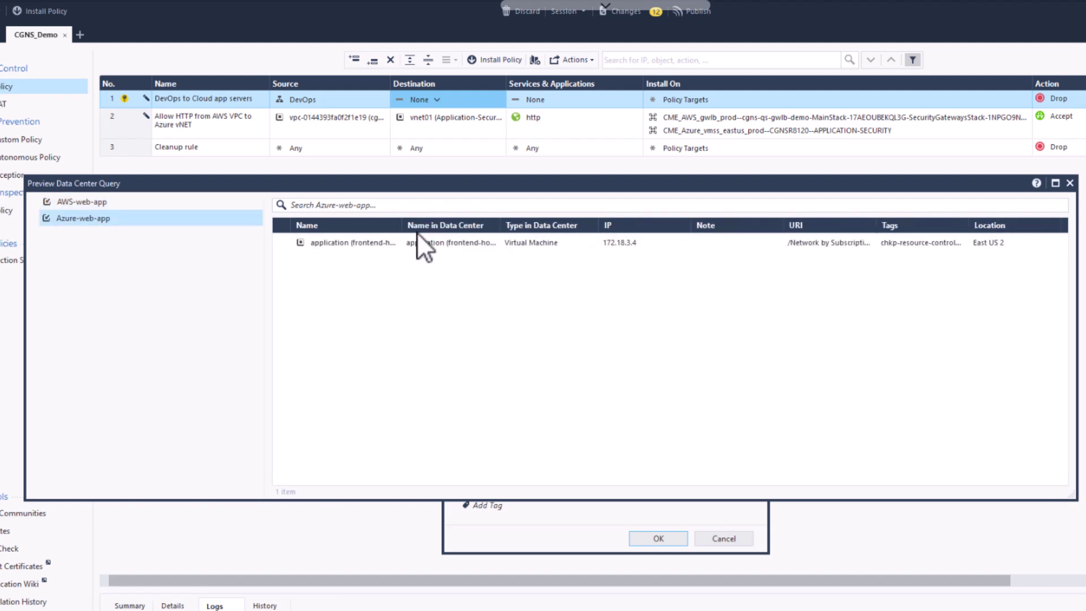
pyautogui.moveTo(403, 226); pyautogui.dragTo(501, 225)
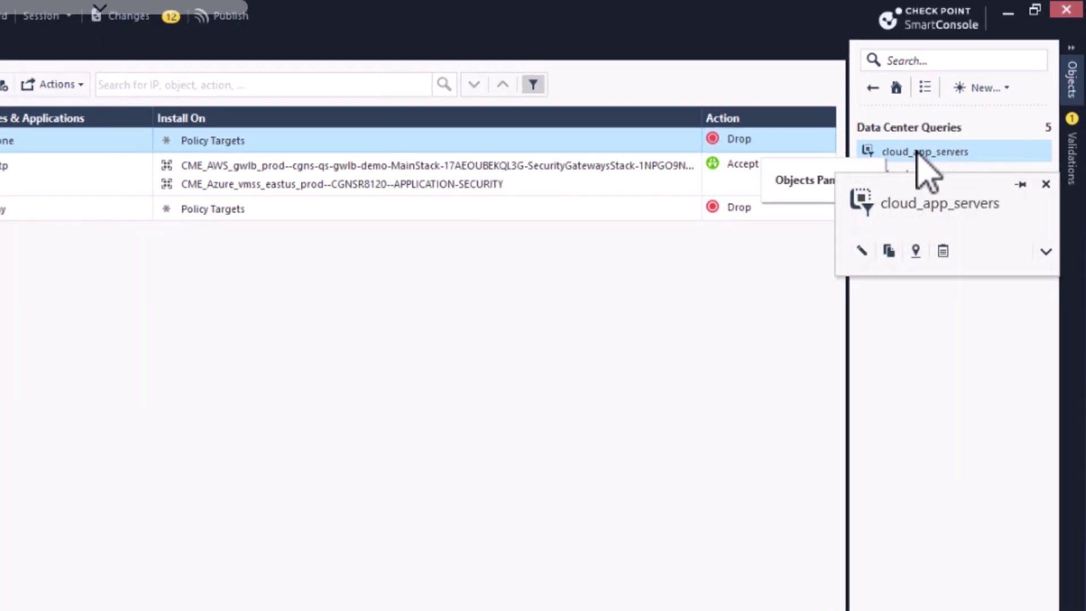
pyautogui.moveTo(971, 106); pyautogui.dragTo(273, 101)
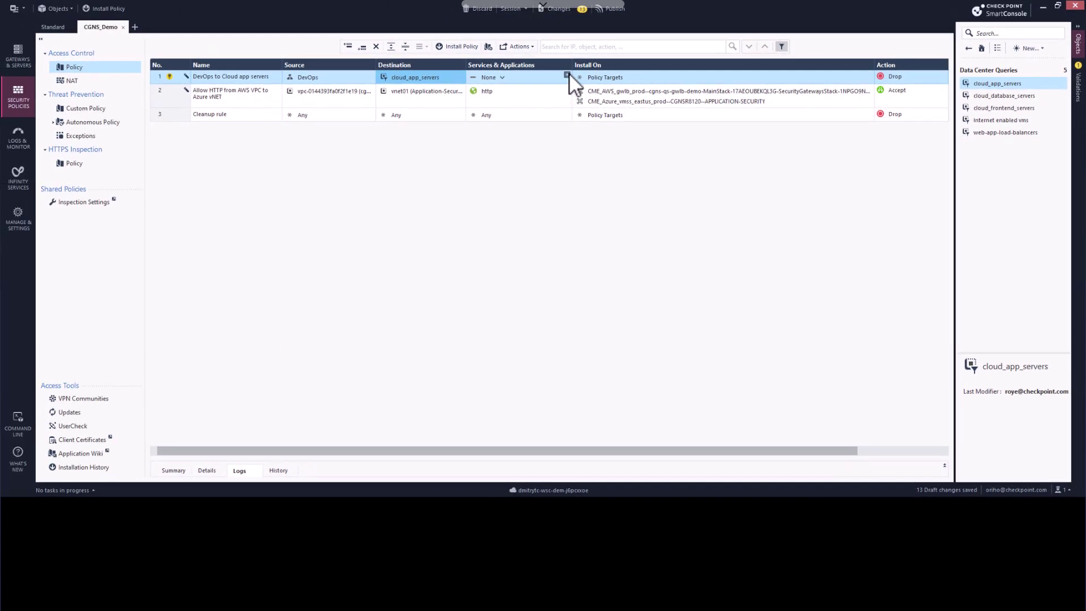
# Add the ssh_version_2 service to rule 1 and set its action to Accept
pyautogui.click(567, 74)
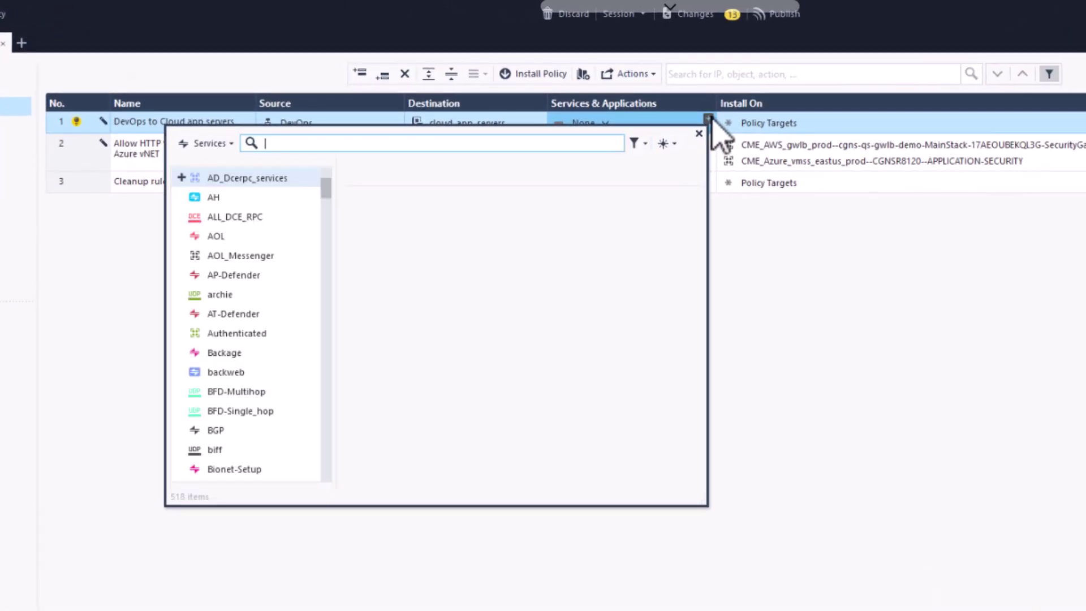
pyautogui.write('ssh')
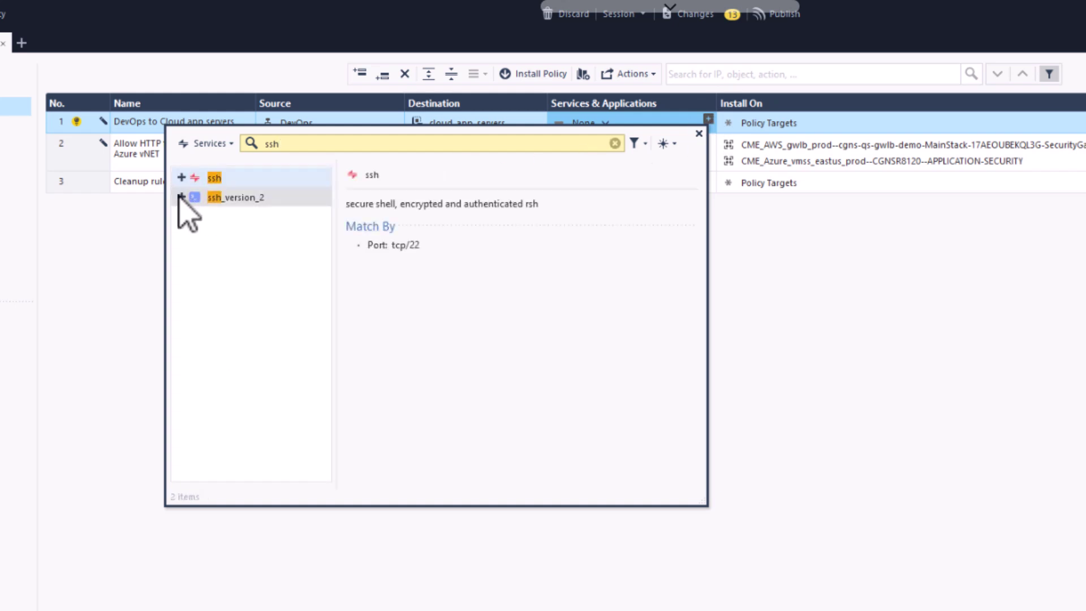
pyautogui.click(181, 197)
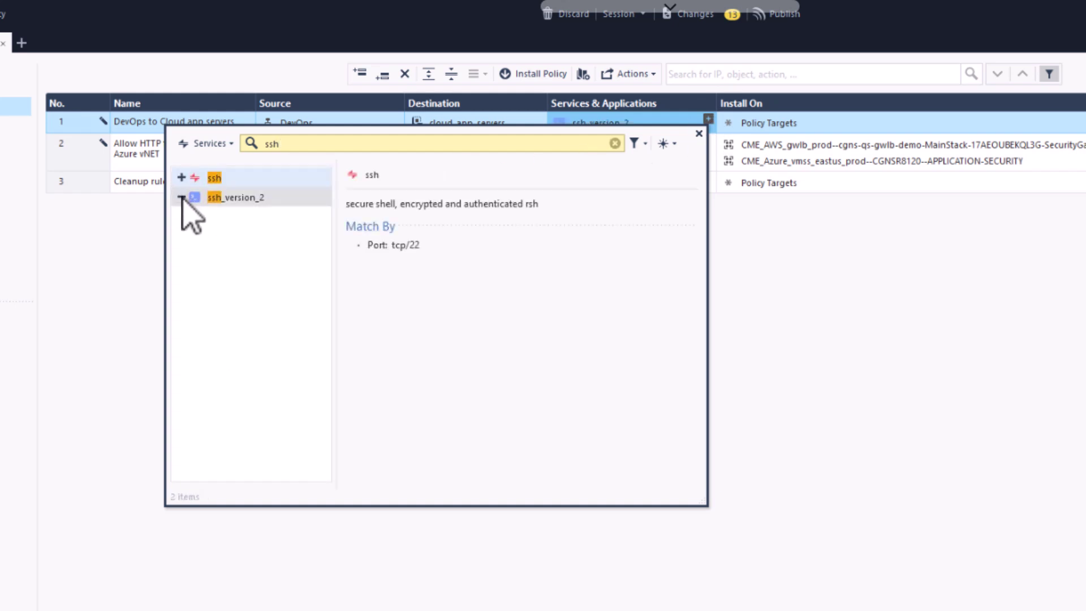
pyautogui.click(699, 134)
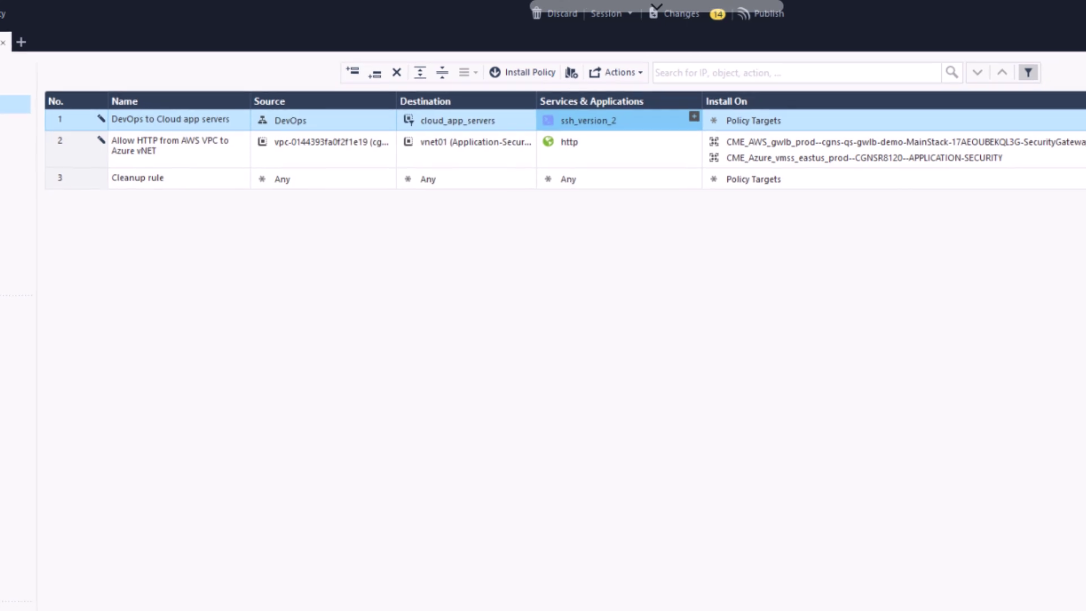
pyautogui.click(1017, 98)
pyautogui.click(1040, 109)
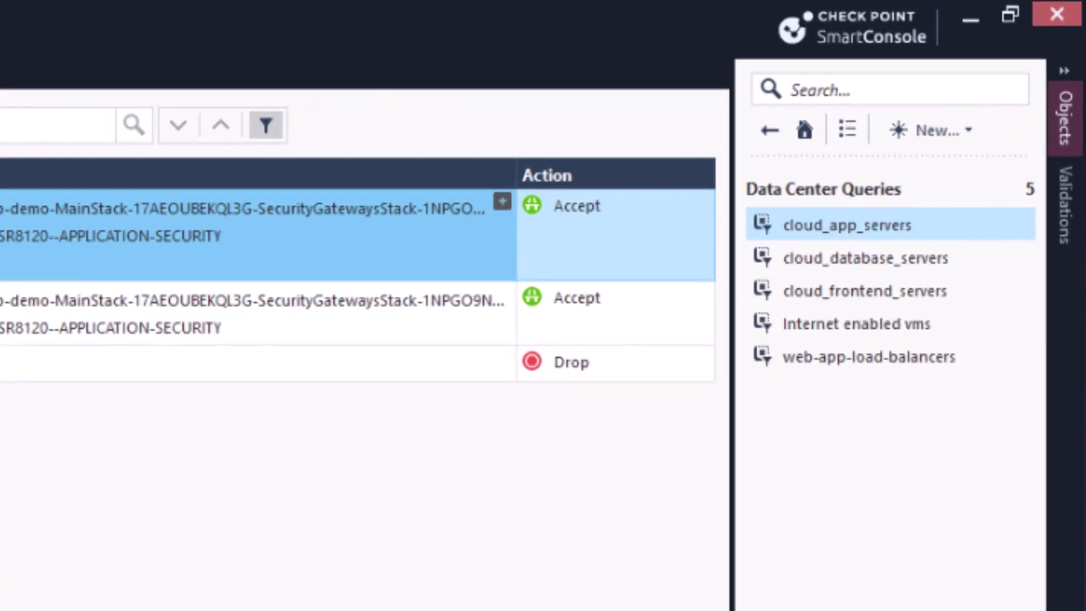
# Open the Internet enabled vms query, preview AWS-web-app and Azure-web-app matches (none), and save it
pyautogui.click(905, 325)
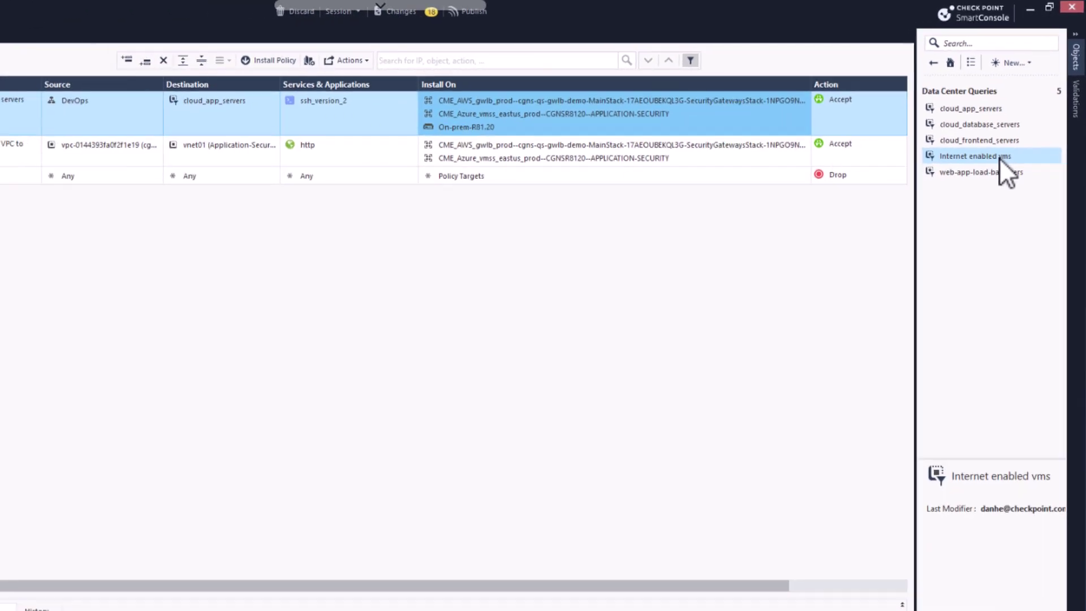
pyautogui.doubleClick(998, 157)
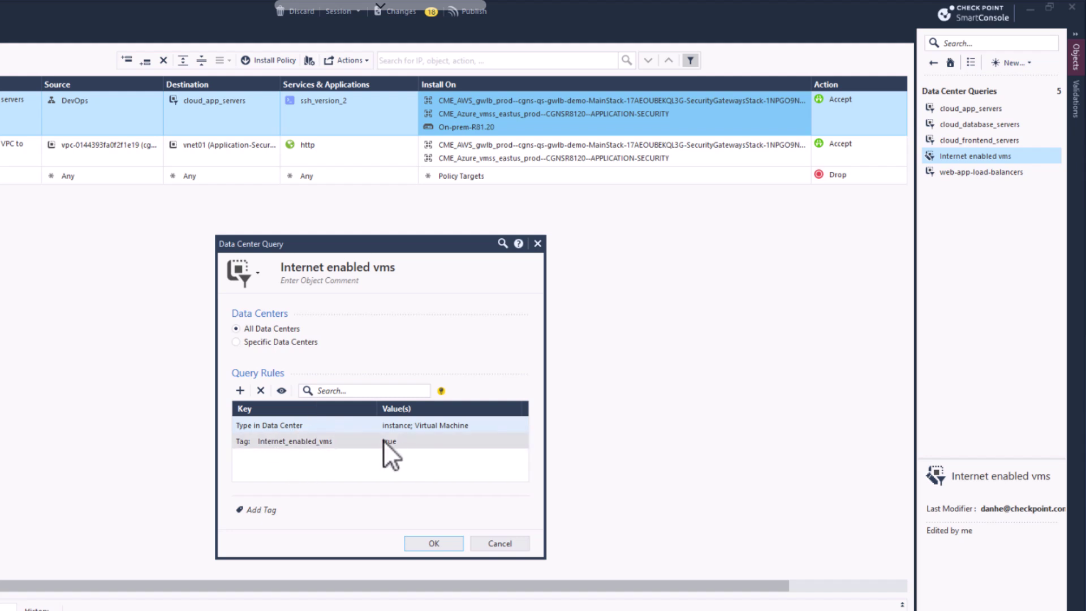
pyautogui.click(281, 391)
pyautogui.moveTo(416, 271); pyautogui.dragTo(146, 175)
pyautogui.click(70, 195)
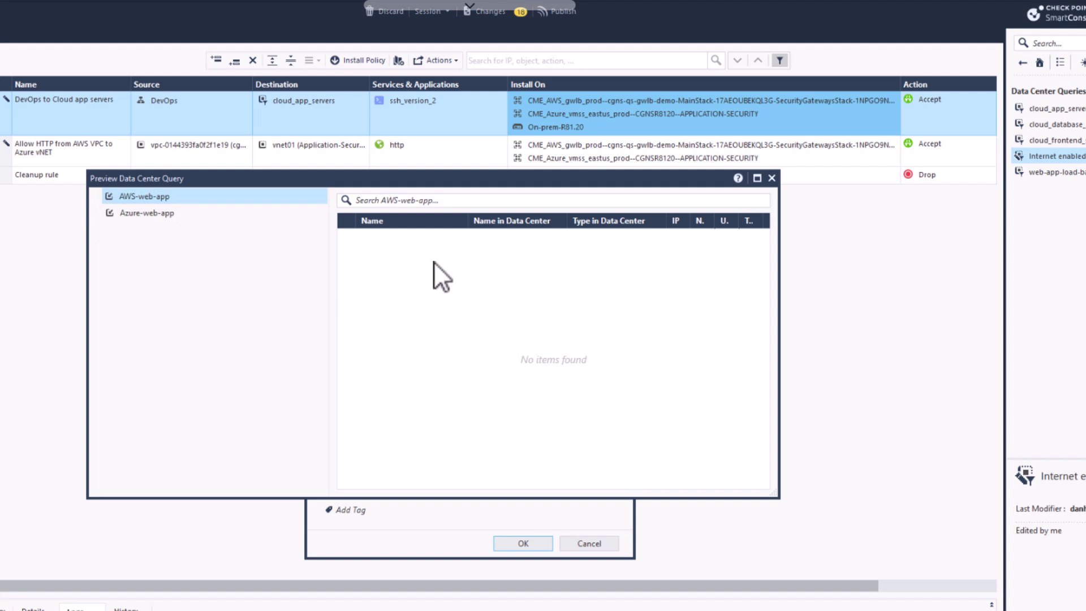
pyautogui.press('Down')
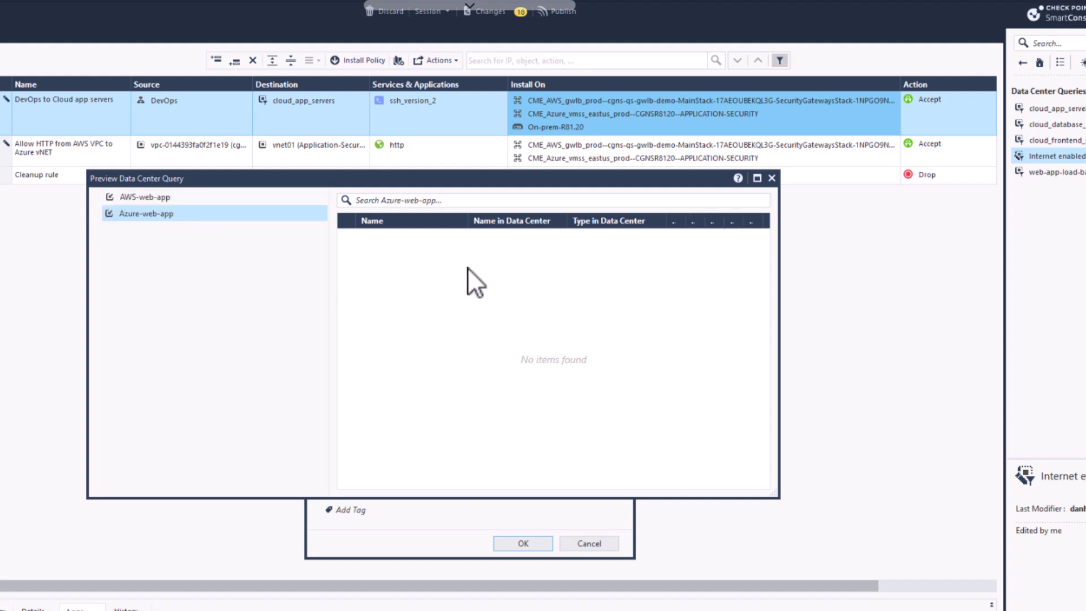
pyautogui.press('Escape')
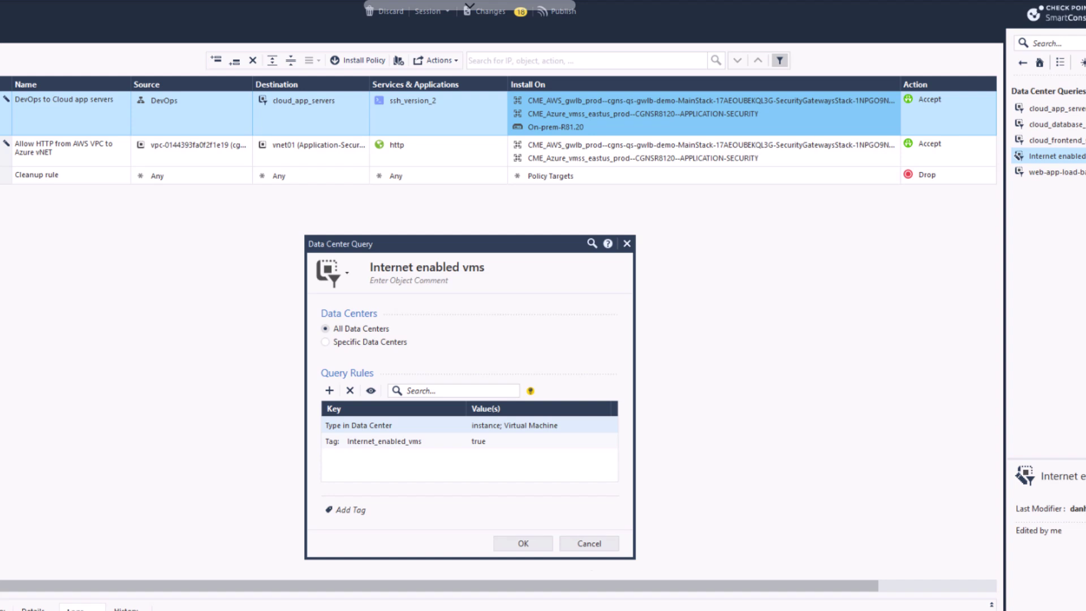
pyautogui.click(590, 543)
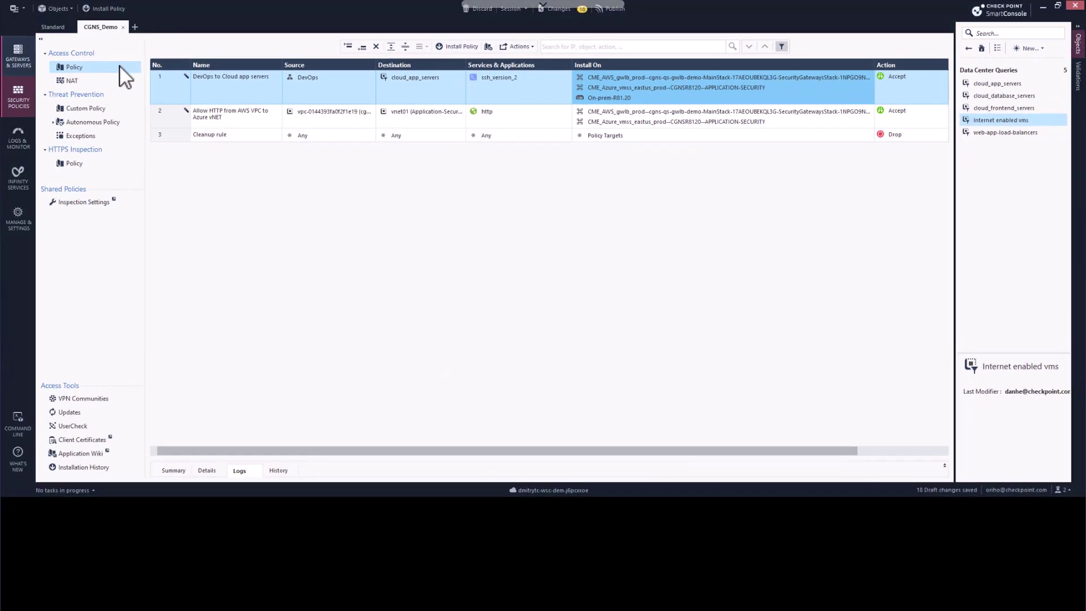
# Insert a new rule above rule 1 named 'Cloud assets to interenet'
pyautogui.rightClick(171, 84)
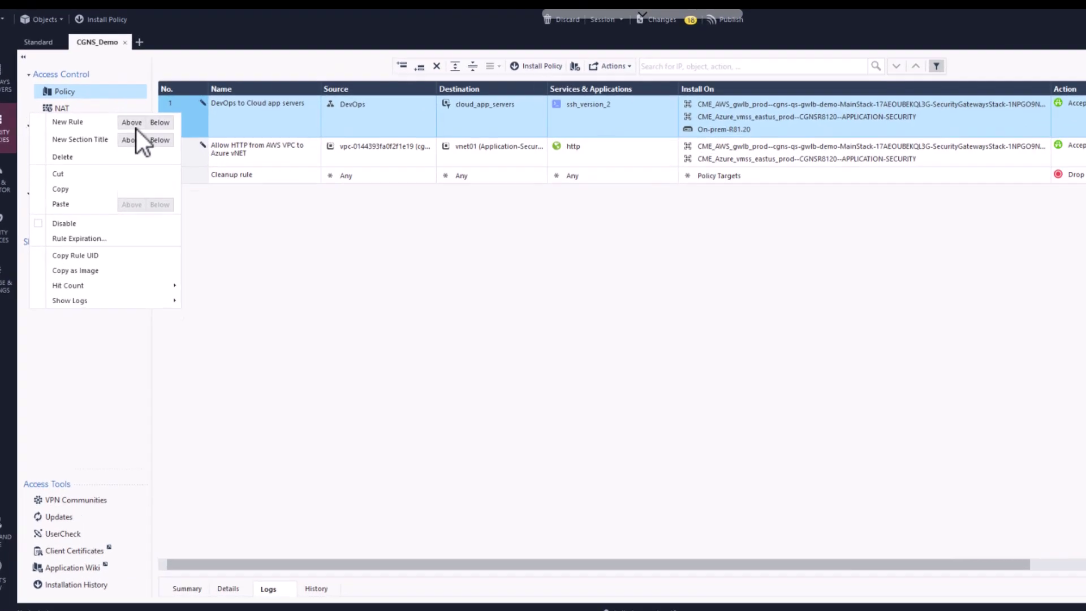
pyautogui.click(135, 124)
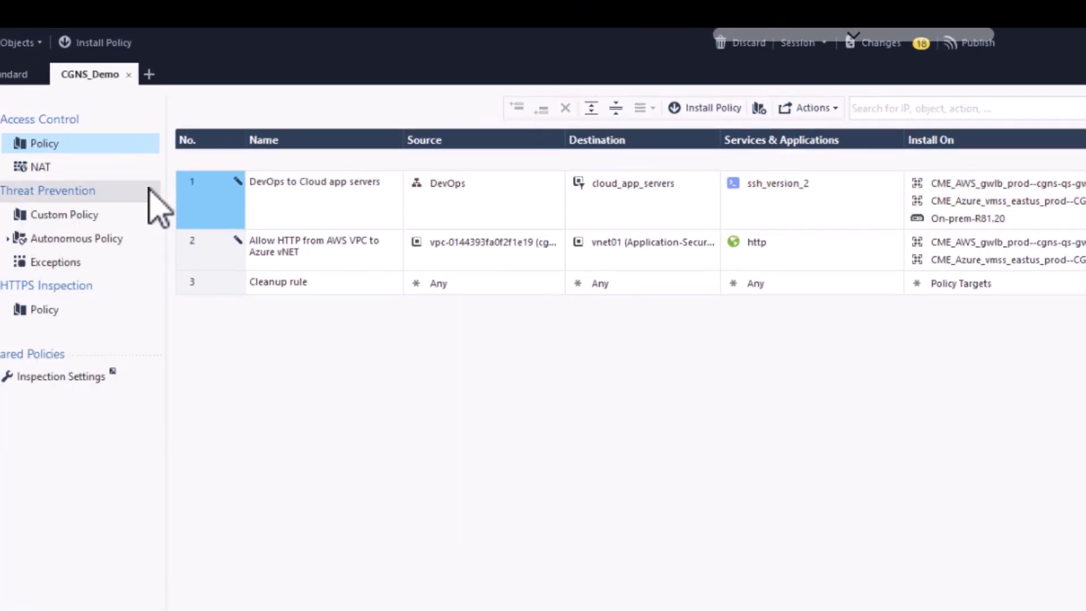
pyautogui.click(286, 159)
pyautogui.write('Cloud')
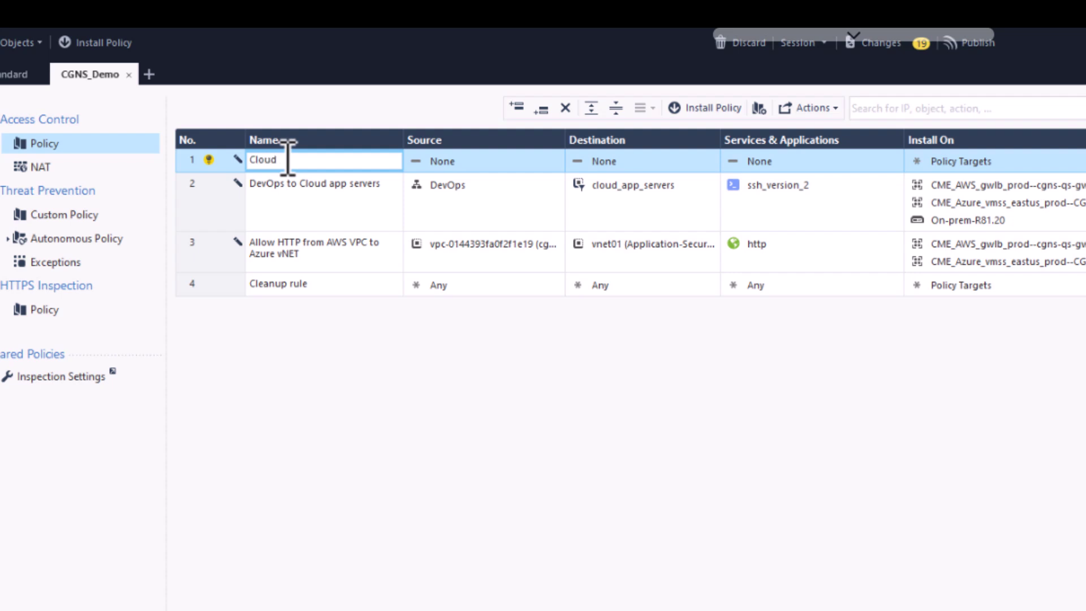
pyautogui.write(' assets to interenet')
pyautogui.press('Tab')
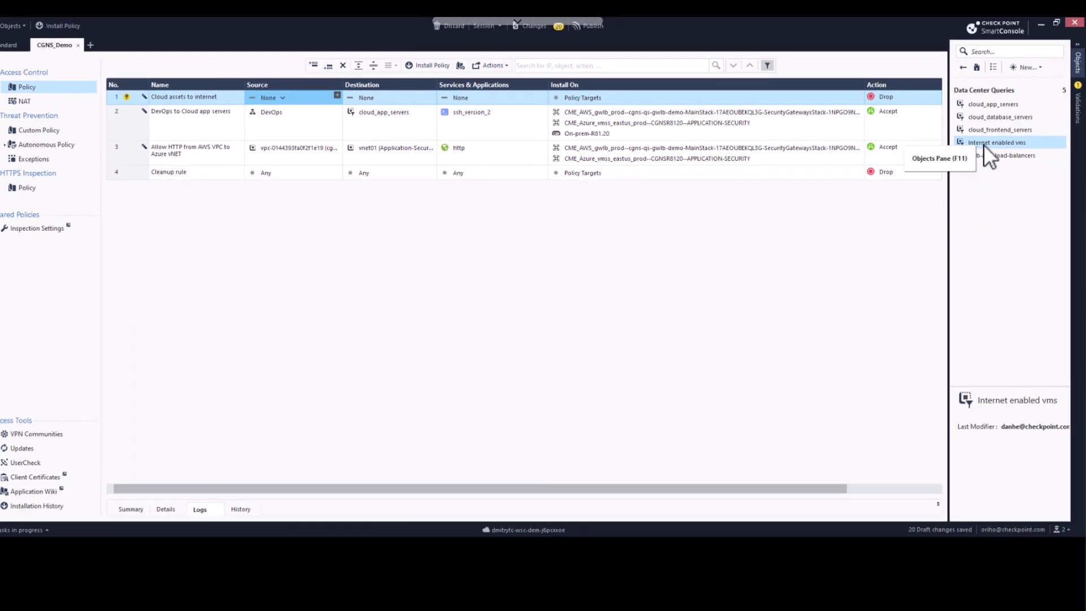
# Set the new rule's Source to Internet enabled vms and Destination to Any
pyautogui.moveTo(983, 144); pyautogui.dragTo(376, 126)
pyautogui.moveTo(315, 94); pyautogui.dragTo(314, 97)
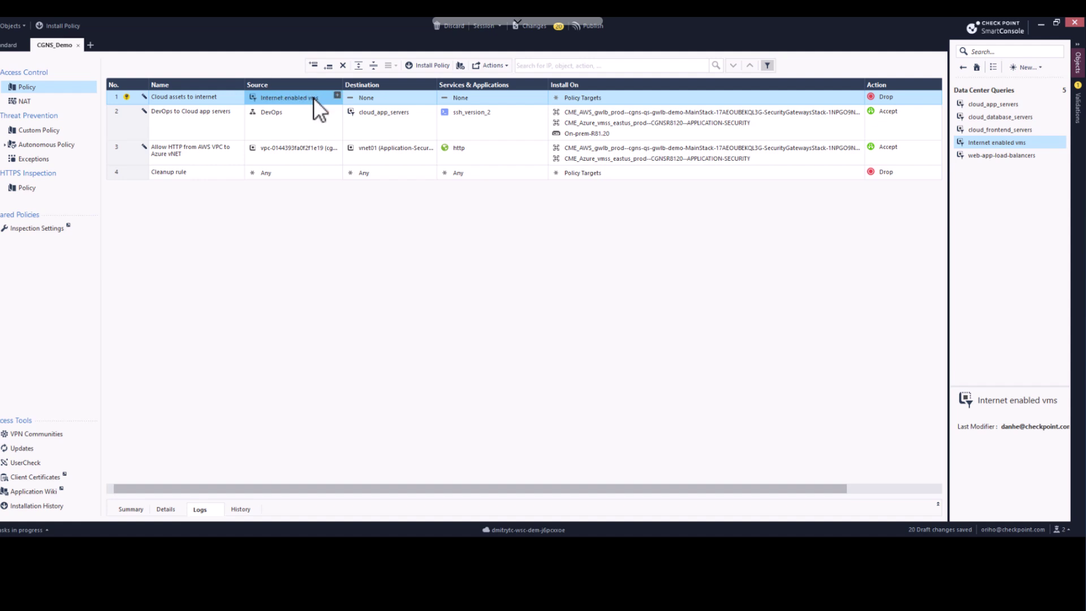
pyautogui.moveTo(316, 97)
pyautogui.click(378, 96)
pyautogui.click(368, 108)
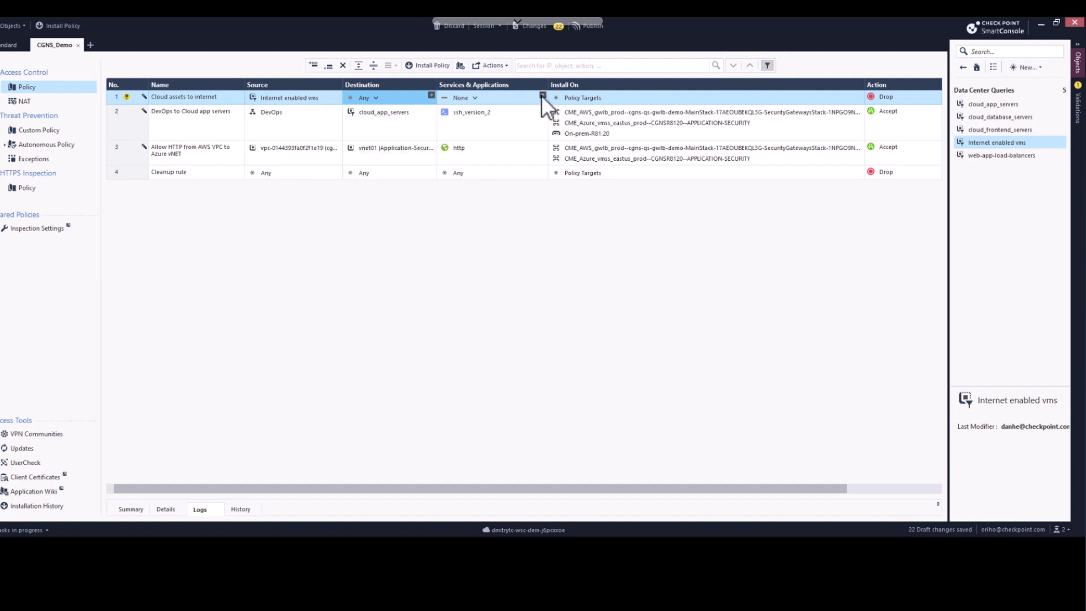
# Add the http and https services to the new rule and set its action to Accept
pyautogui.click(541, 95)
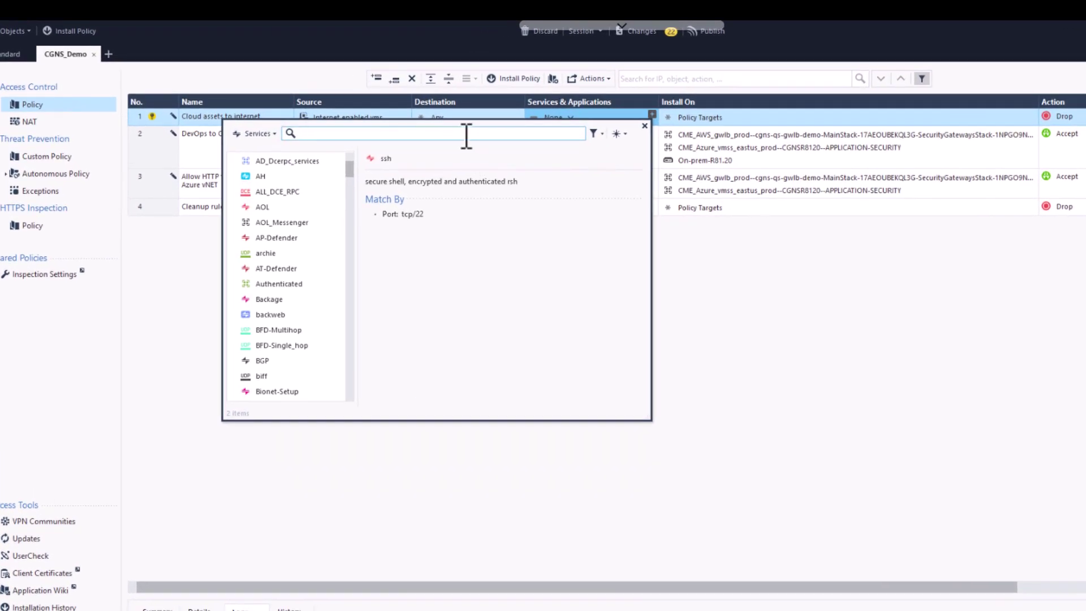
pyautogui.write('http')
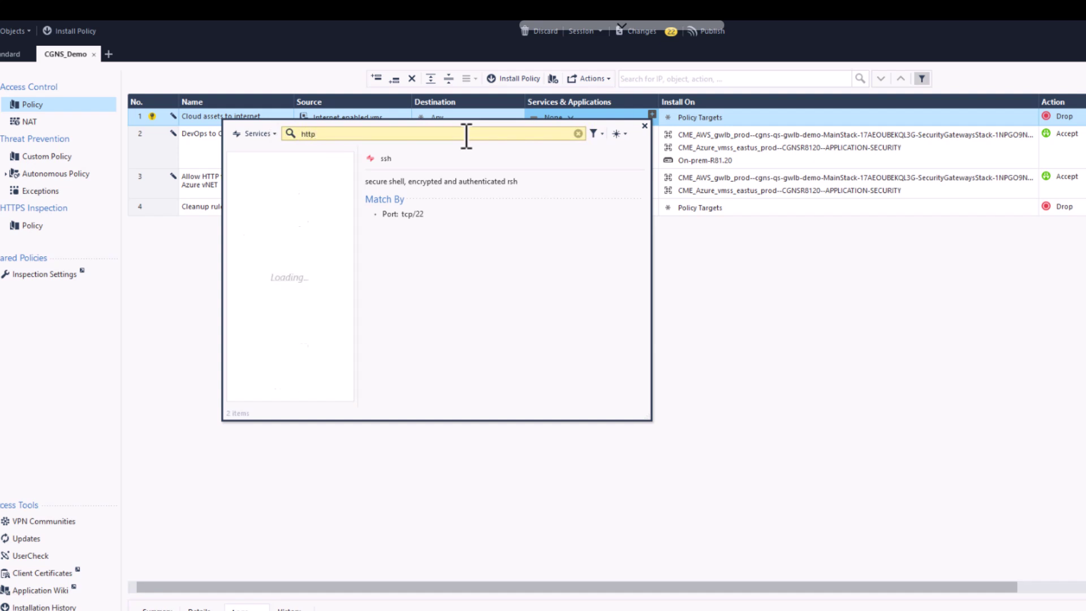
pyautogui.moveTo(236, 194)
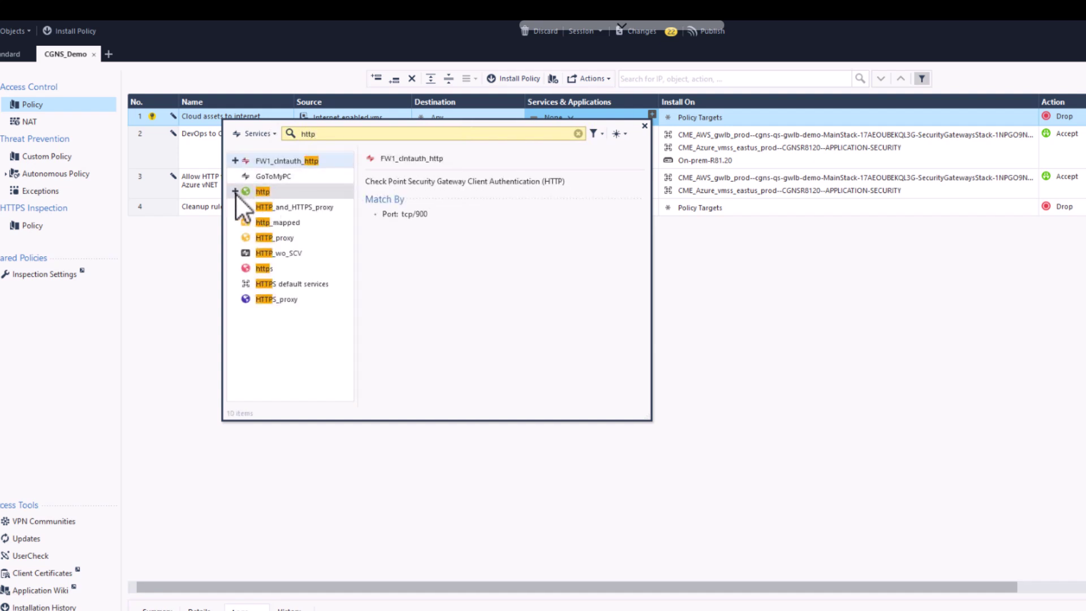
pyautogui.click(235, 192)
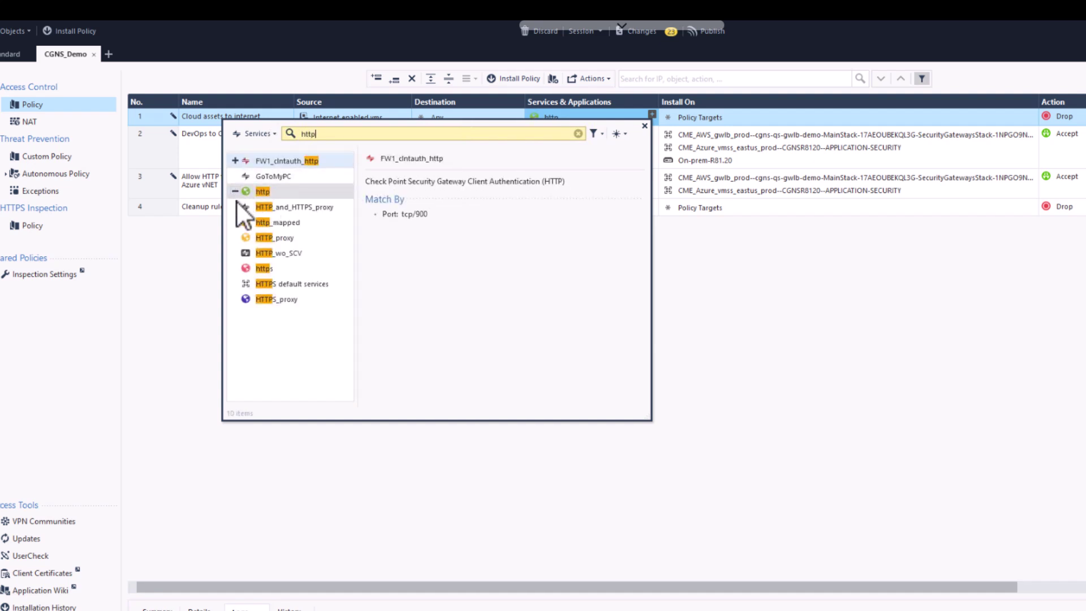
pyautogui.click(235, 267)
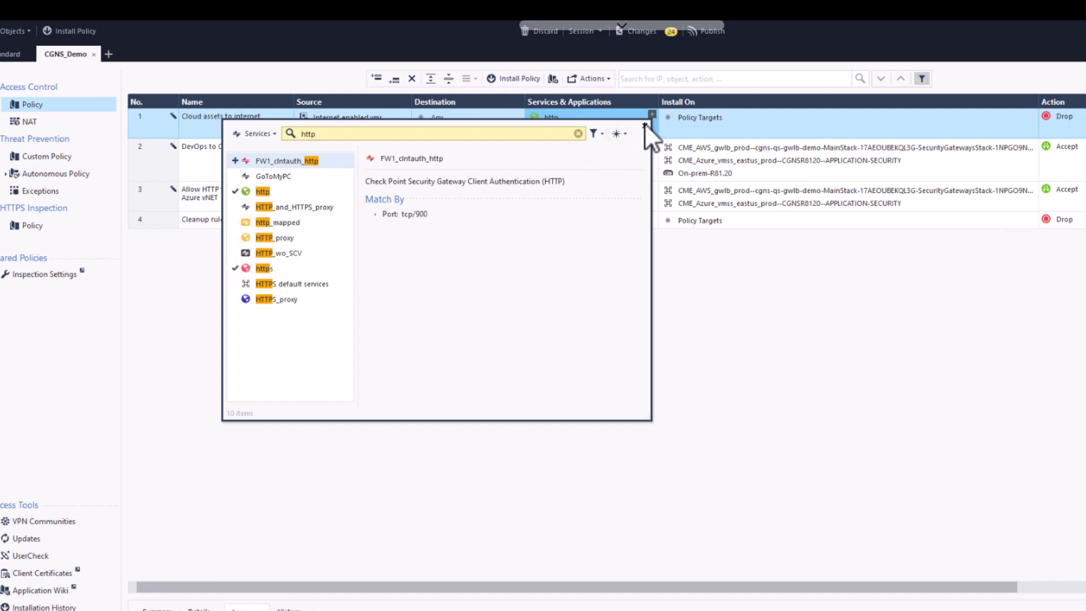
pyautogui.click(644, 124)
pyautogui.click(1085, 115)
pyautogui.click(1085, 140)
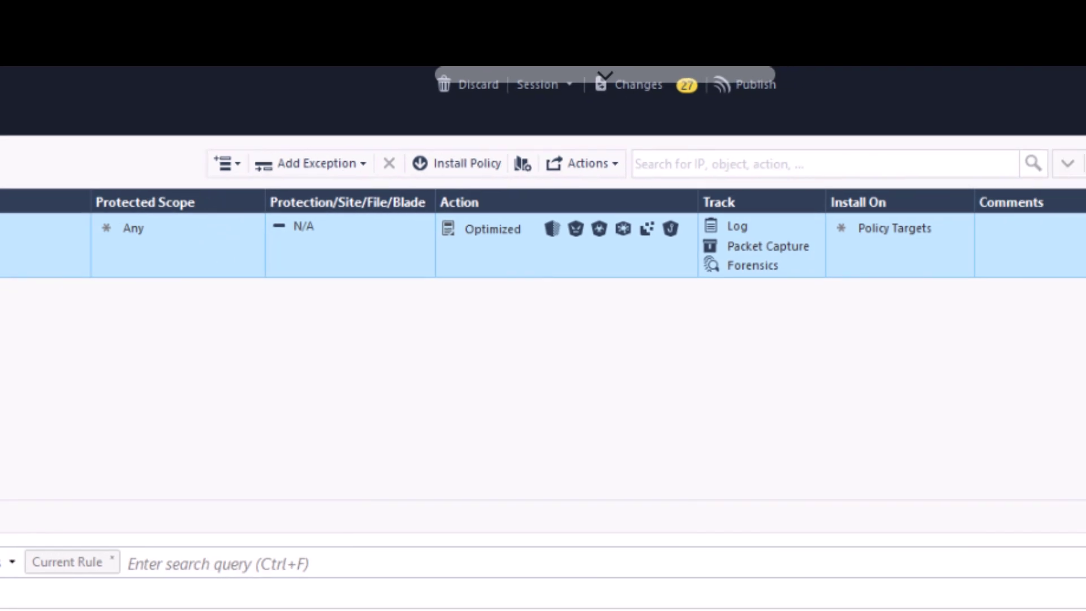
# Drag Internet enabled vms into the Custom Policy rule's Protected Scope cell
pyautogui.moveTo(642, 323); pyautogui.dragTo(192, 246)
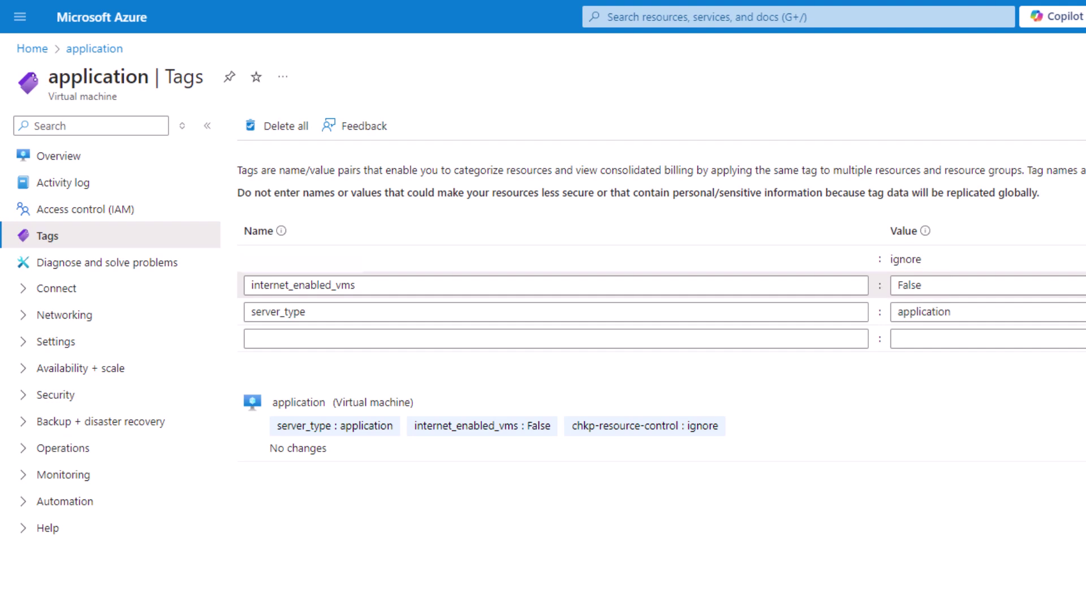
# Replace the VM's internet_enabled_vms tag value False with True and apply it
pyautogui.click(924, 285)
pyautogui.moveTo(924, 285); pyautogui.dragTo(892, 289)
pyautogui.write('True')
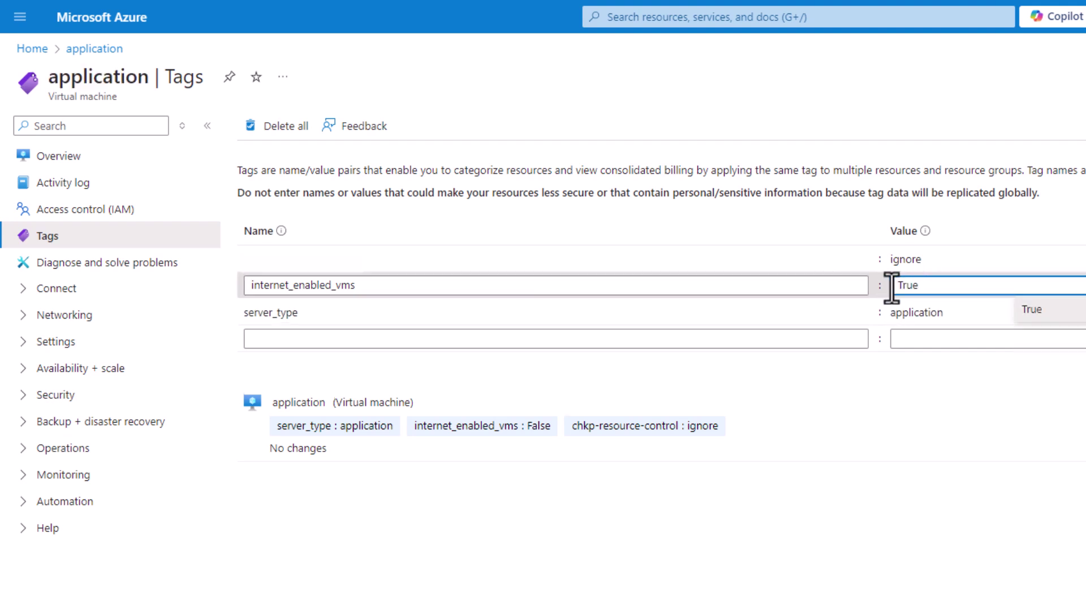
pyautogui.click(1032, 309)
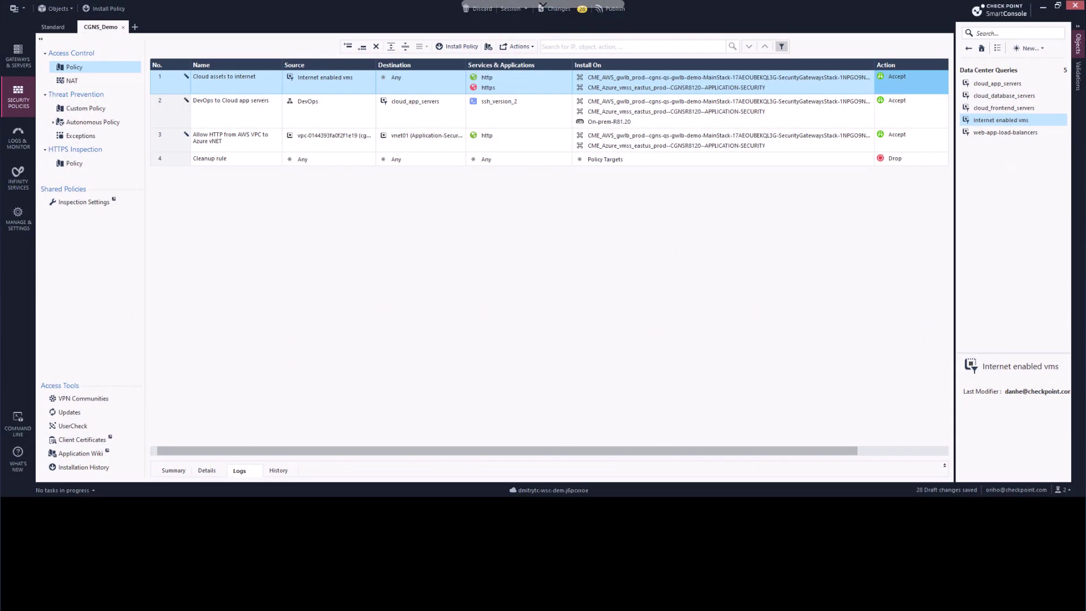
# Preview the Internet enabled vms query's Azure-web-app matches, widening the Name column to read the VM
pyautogui.doubleClick(1000, 119)
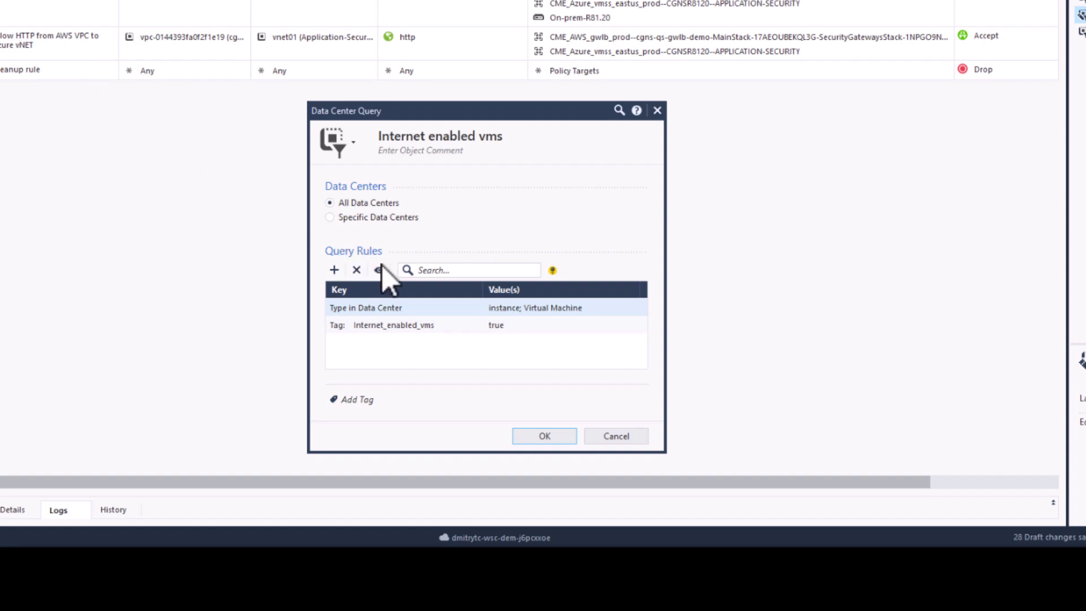
pyautogui.click(377, 270)
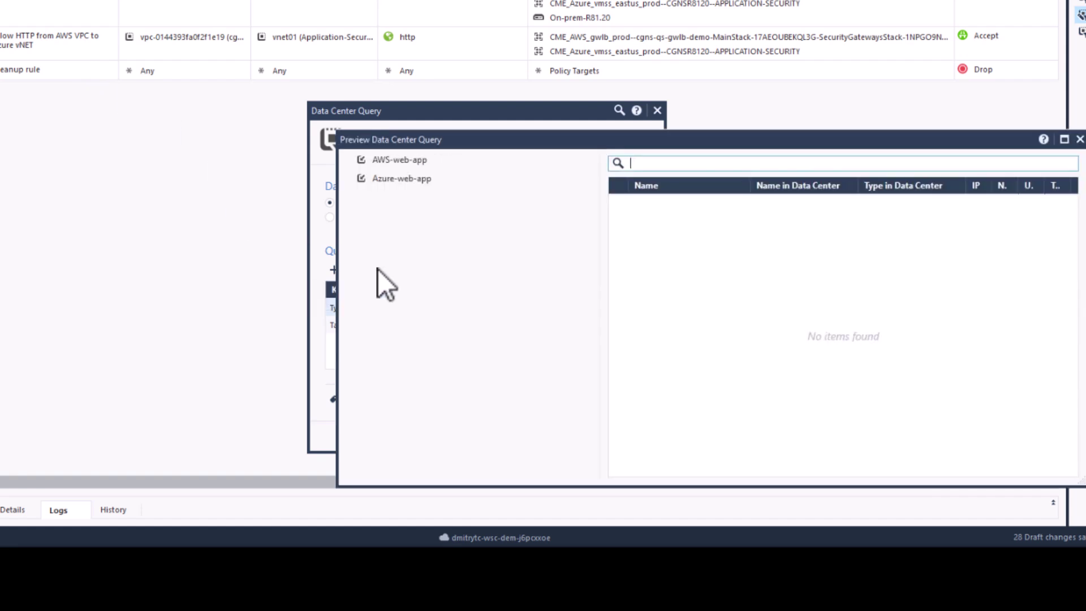
pyautogui.moveTo(385, 122); pyautogui.dragTo(110, 45)
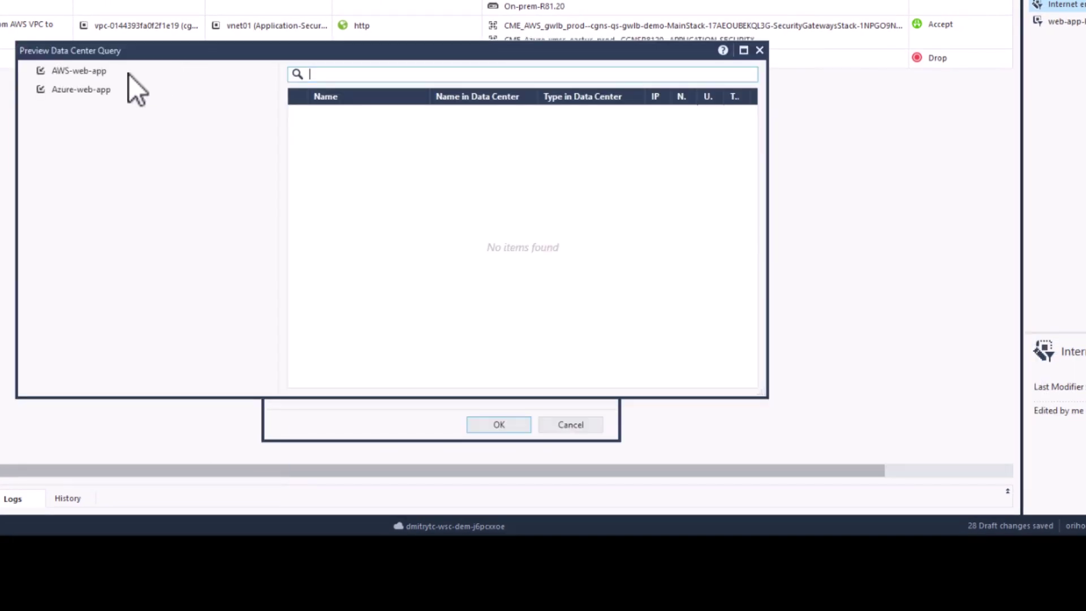
pyautogui.click(101, 89)
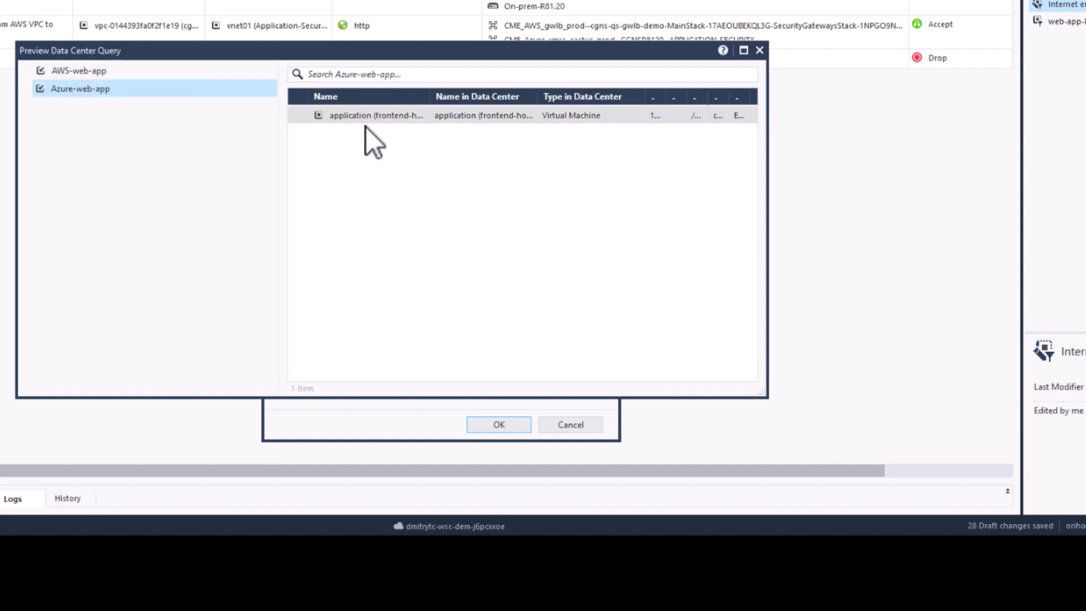
pyautogui.moveTo(431, 96); pyautogui.dragTo(486, 95)
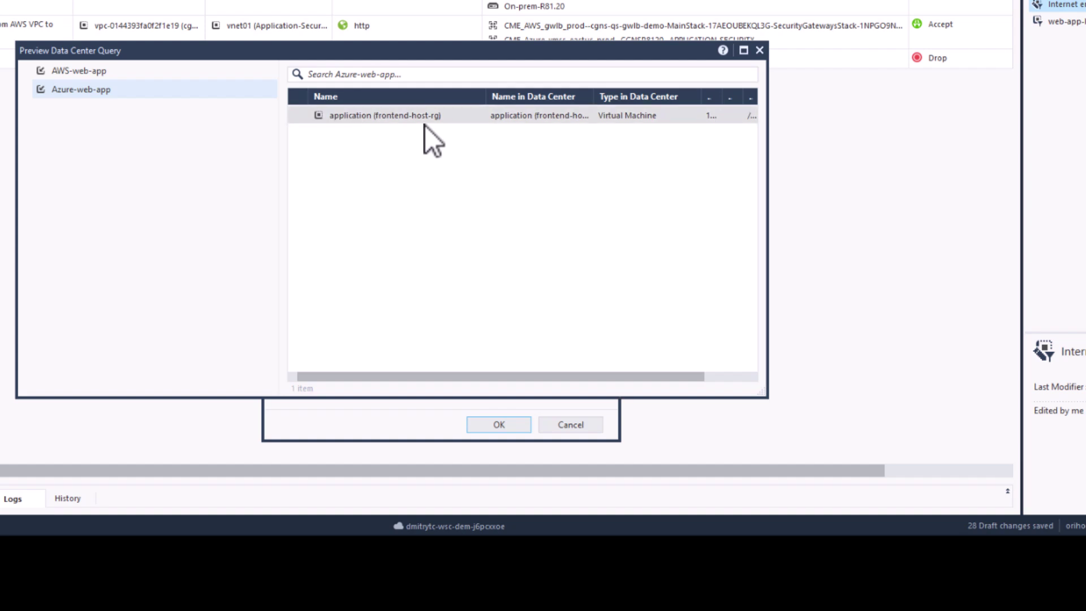
pyautogui.click(759, 51)
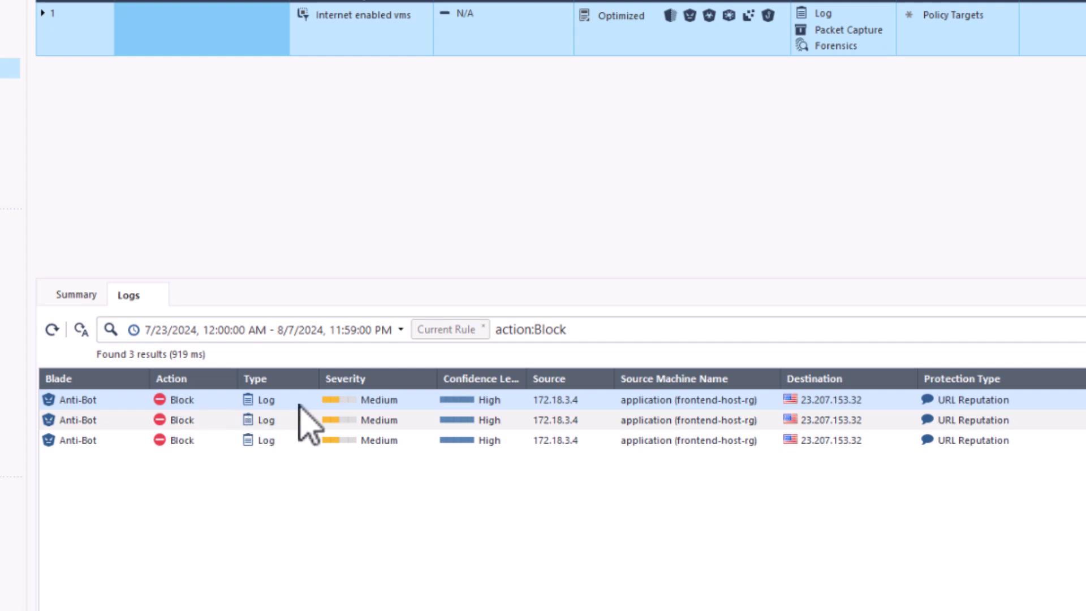
# Open the first blocked Anti-Bot log entry showing 172.18.3.4 contacting a C&C site
pyautogui.doubleClick(700, 403)
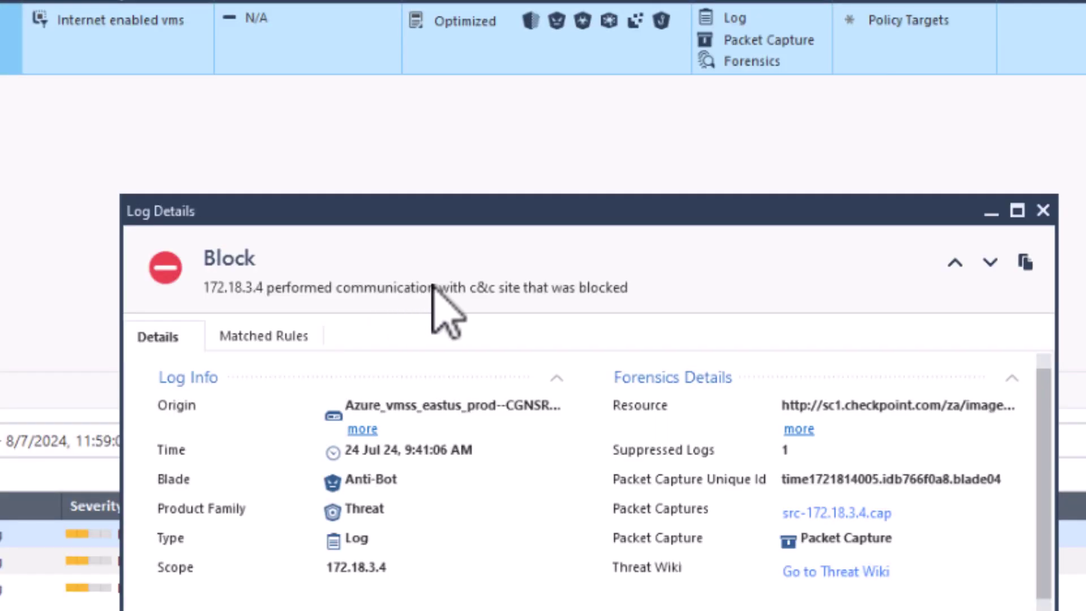